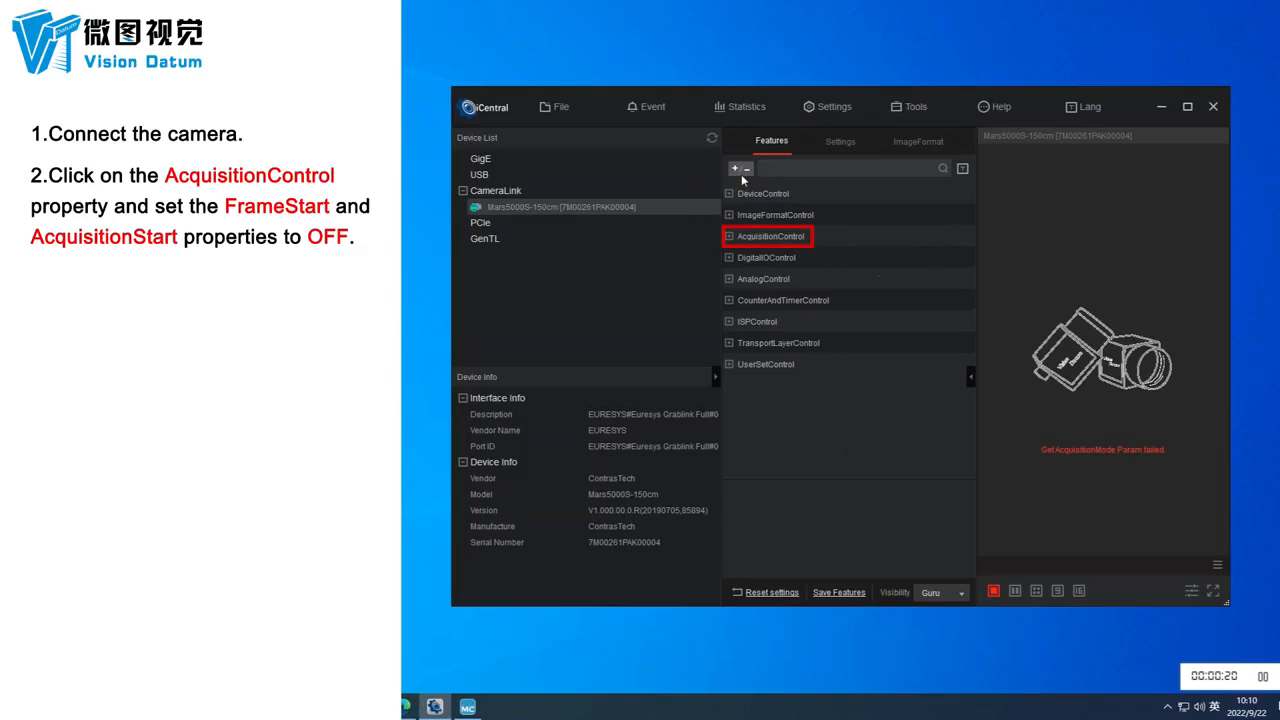
Step: Under AcquisitionControl, set TriggerMode to Off for both the FrameStart and AcquisitionStart trigger selectors
left_click(729, 236)
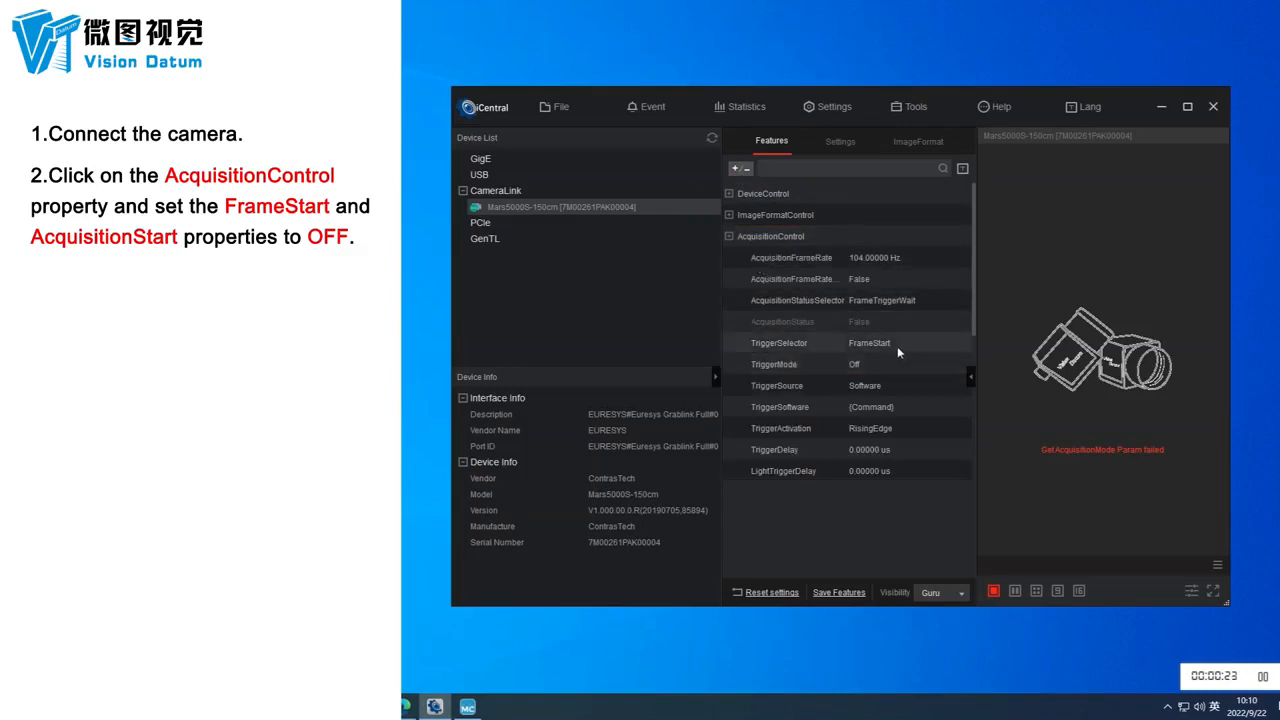
left_click(880, 367)
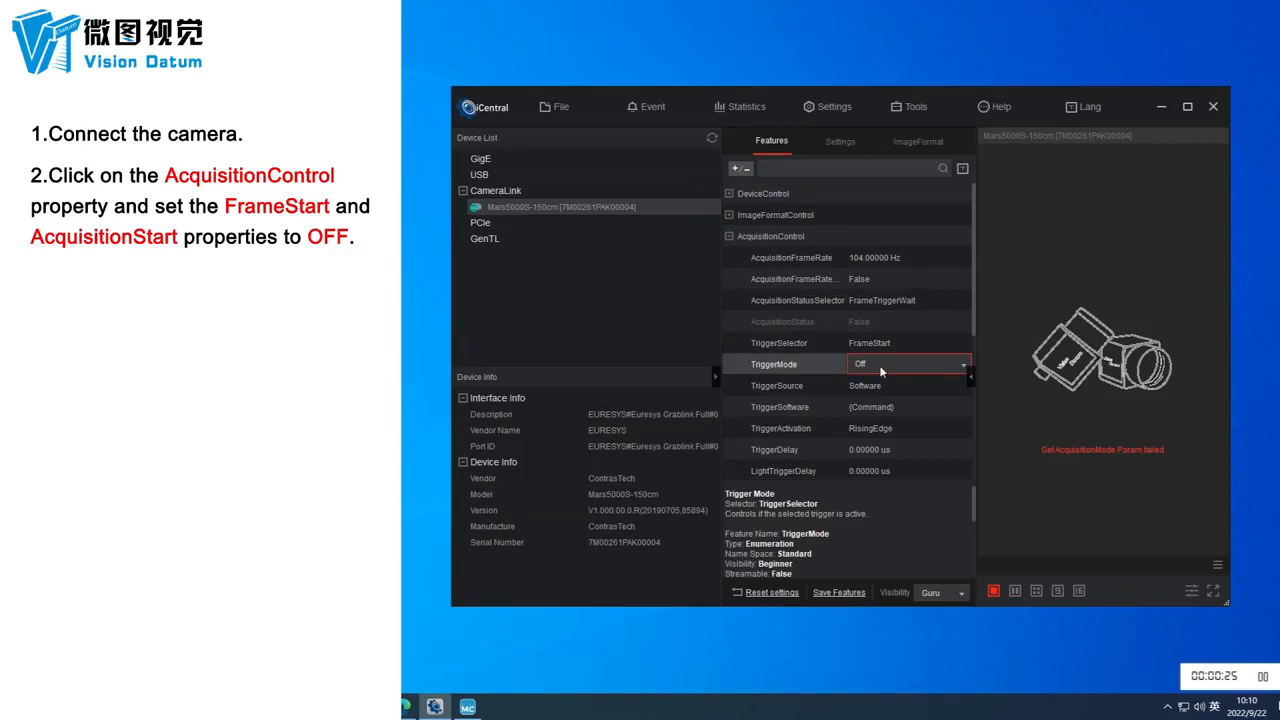
left_click(920, 345)
left_click(962, 350)
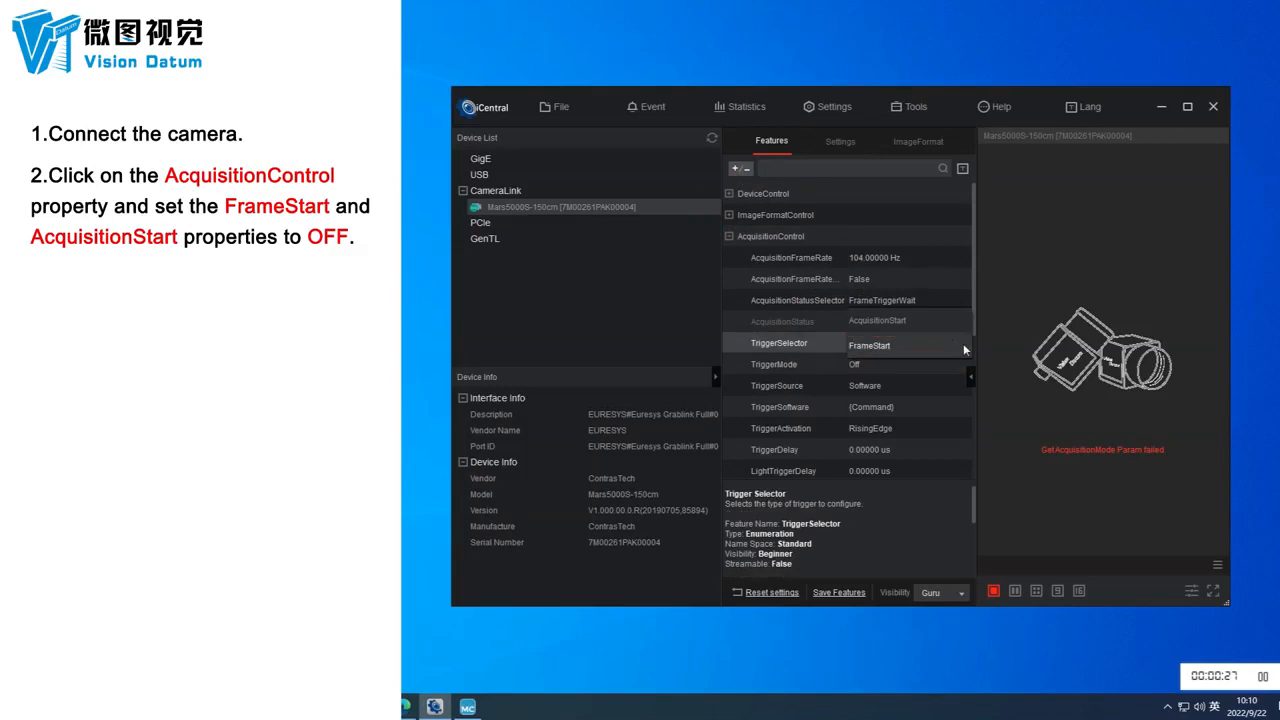
left_click(946, 319)
left_click(929, 372)
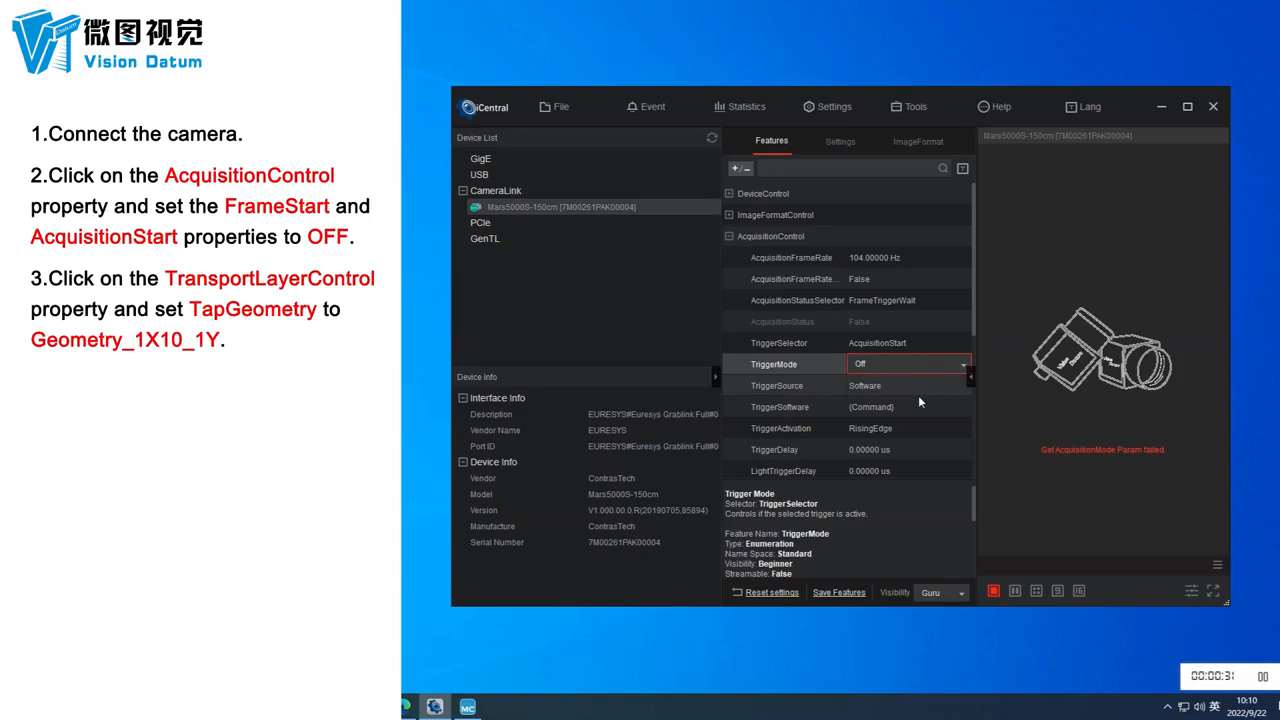
Step: Choose Geometry_1X10_1Y as the TapGeometry under TransportLayerControl
scroll(918, 395, "down", 2)
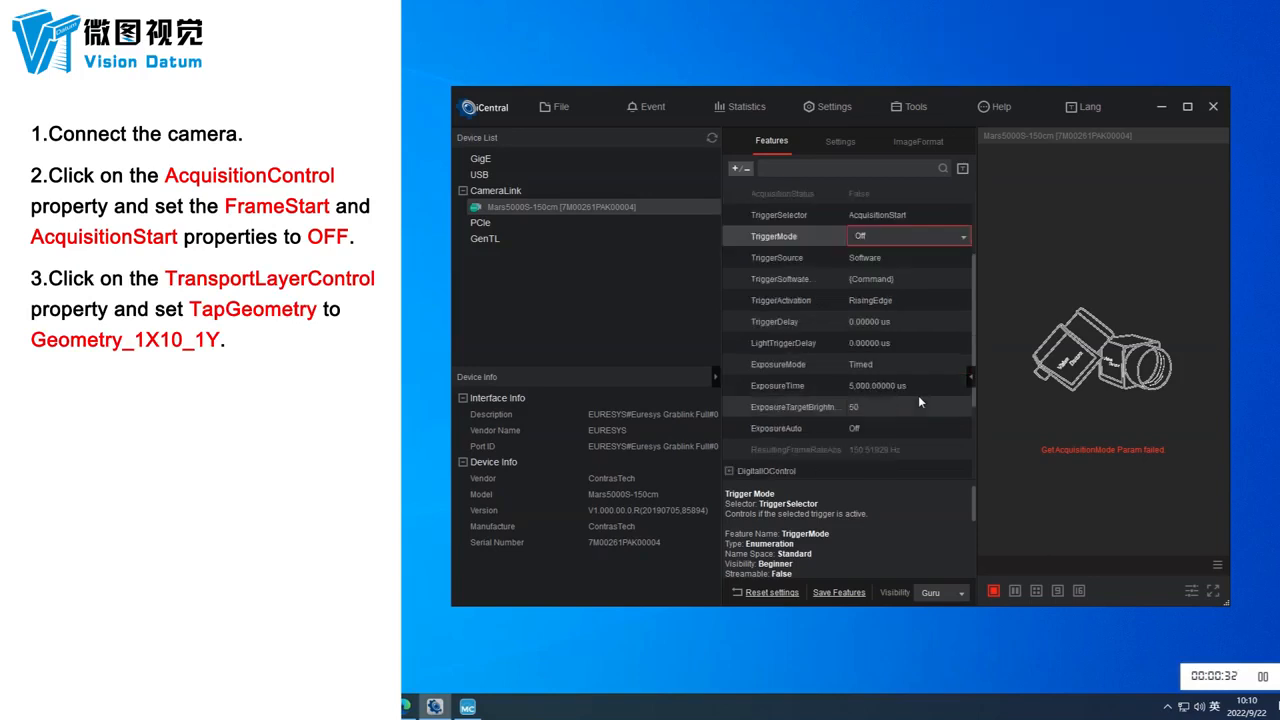
left_click(737, 170)
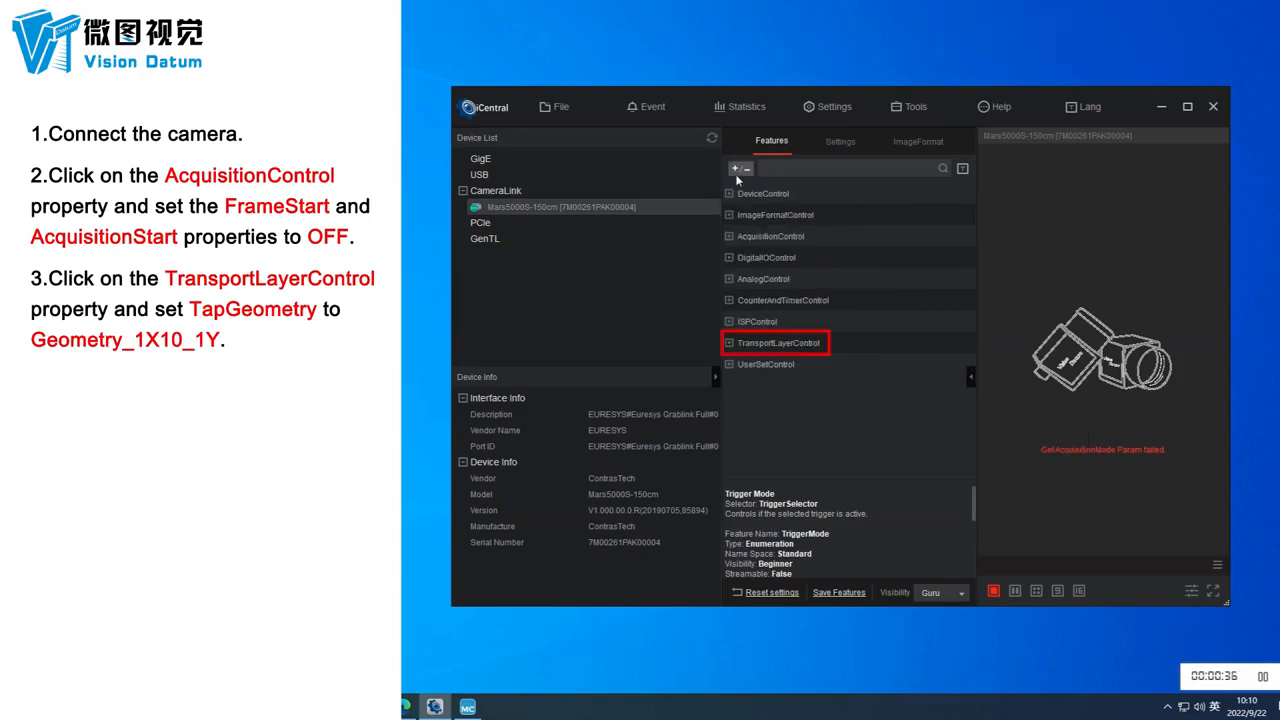
left_click(730, 343)
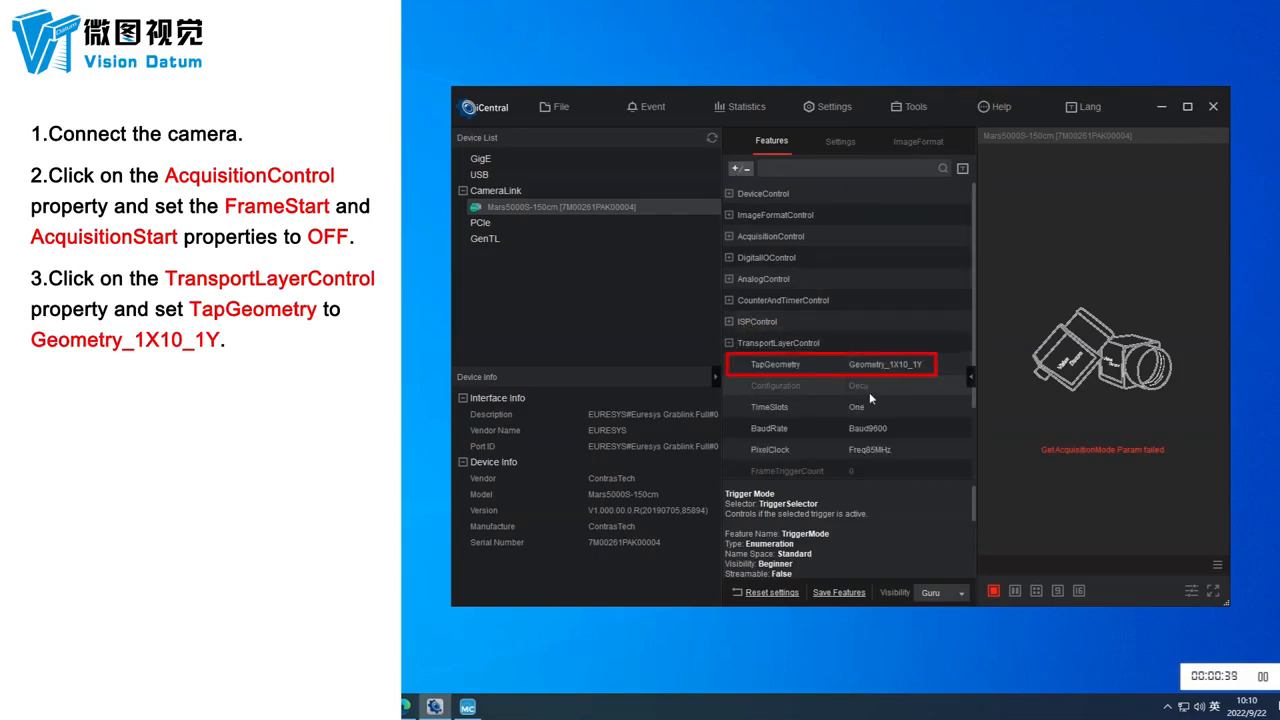
left_click(905, 368)
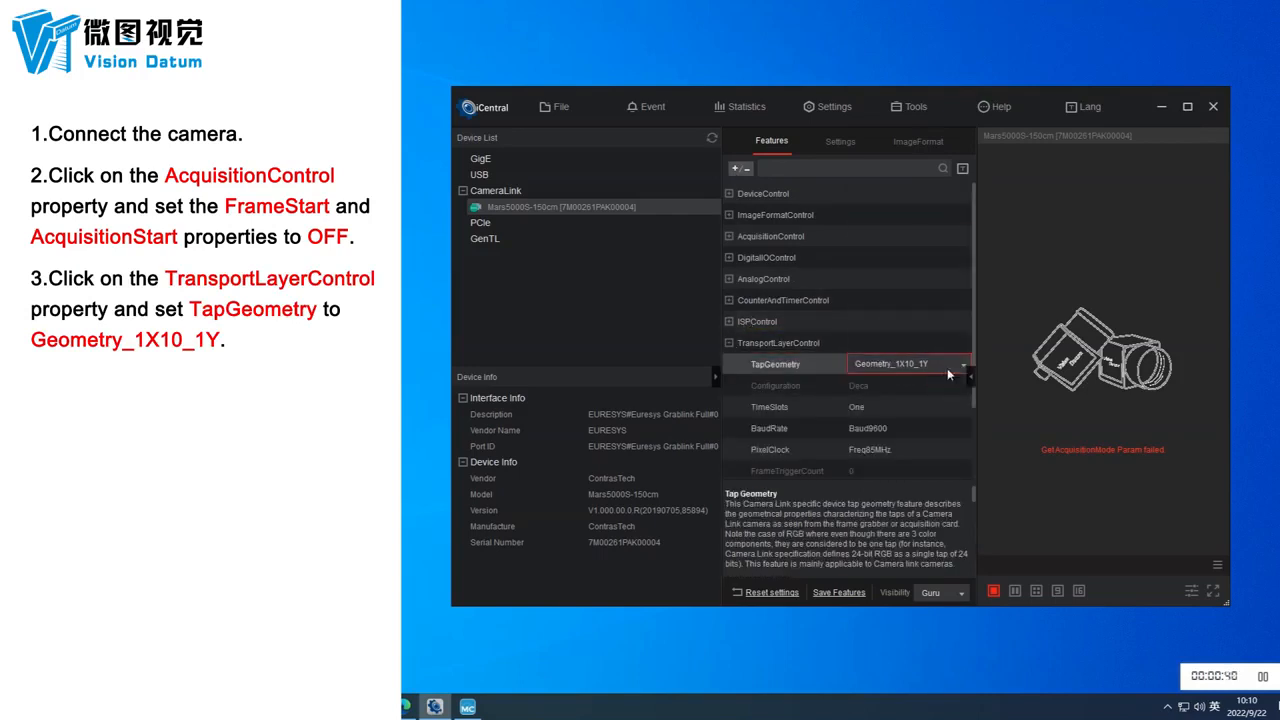
left_click(947, 367)
left_click(927, 368)
Step: Under UserSetControl, choose UserSet1 as the UserSetSelector
left_click(729, 343)
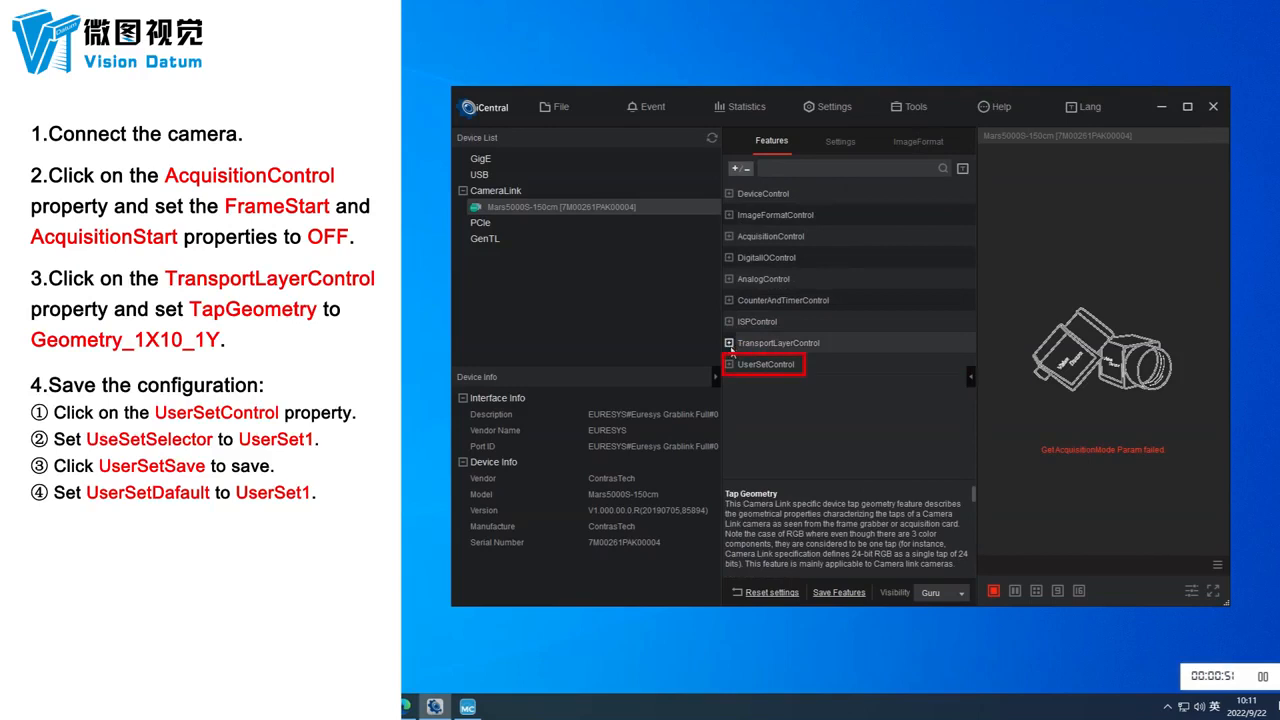
left_click(729, 363)
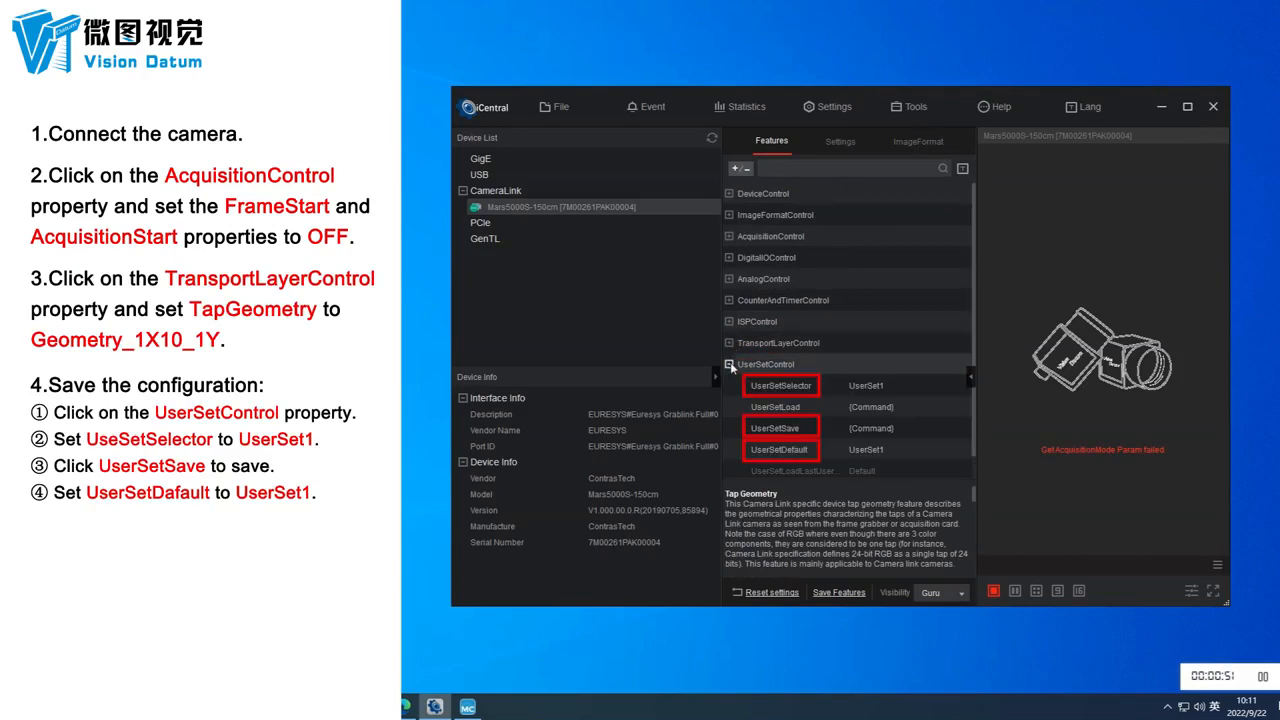
left_click(891, 381)
left_click(868, 385)
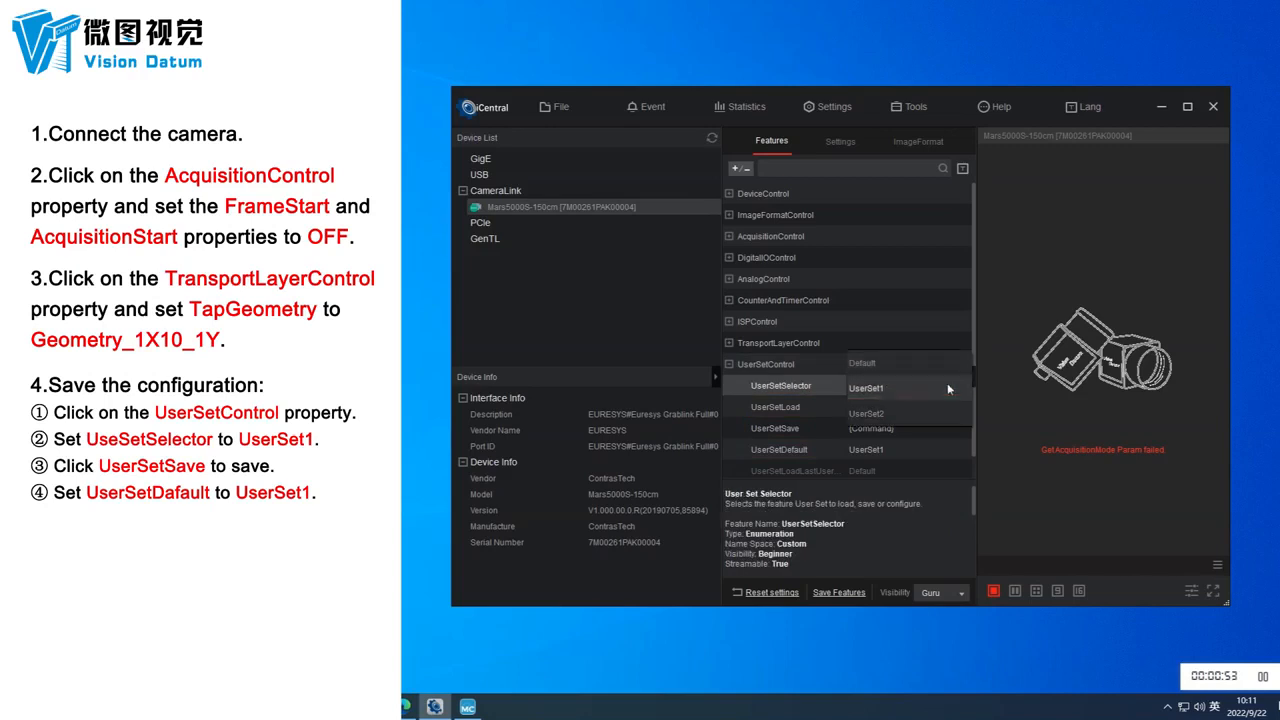
left_click(867, 381)
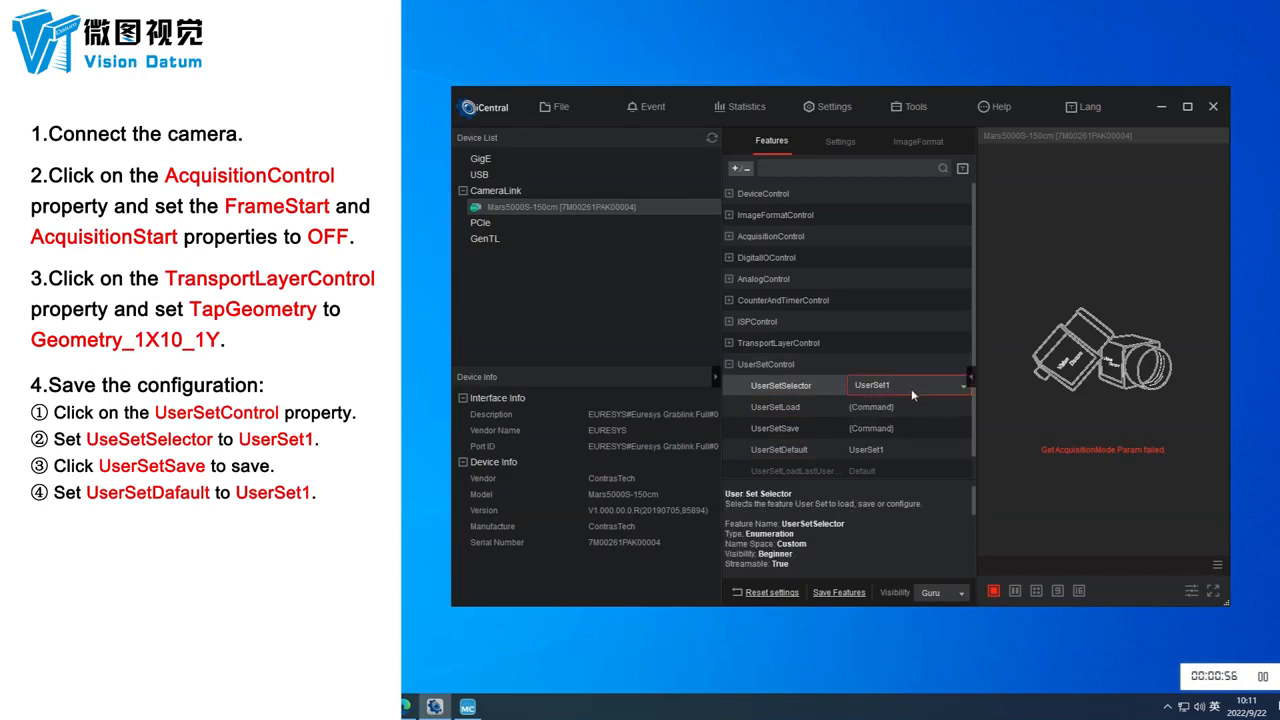
Step: Set UserSetDefault to UserSet1 and save the camera configuration with UserSetSave
left_click(897, 450)
left_click(926, 450)
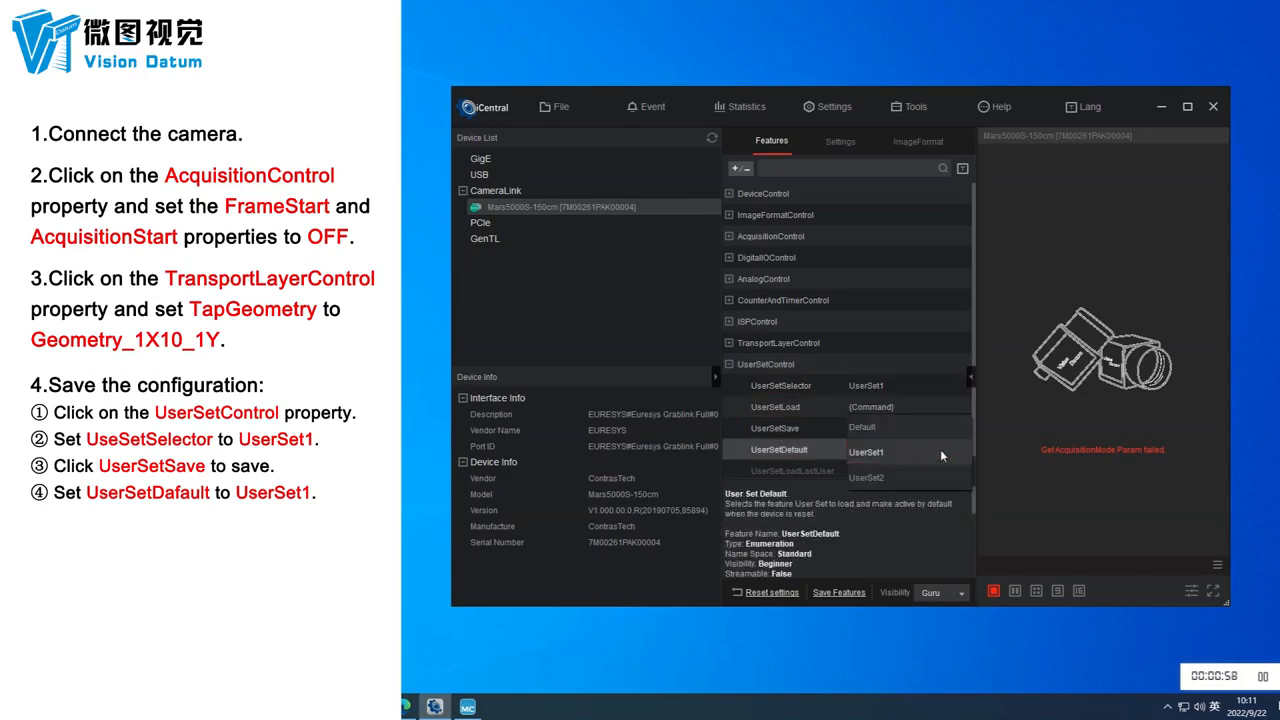
left_click(940, 449)
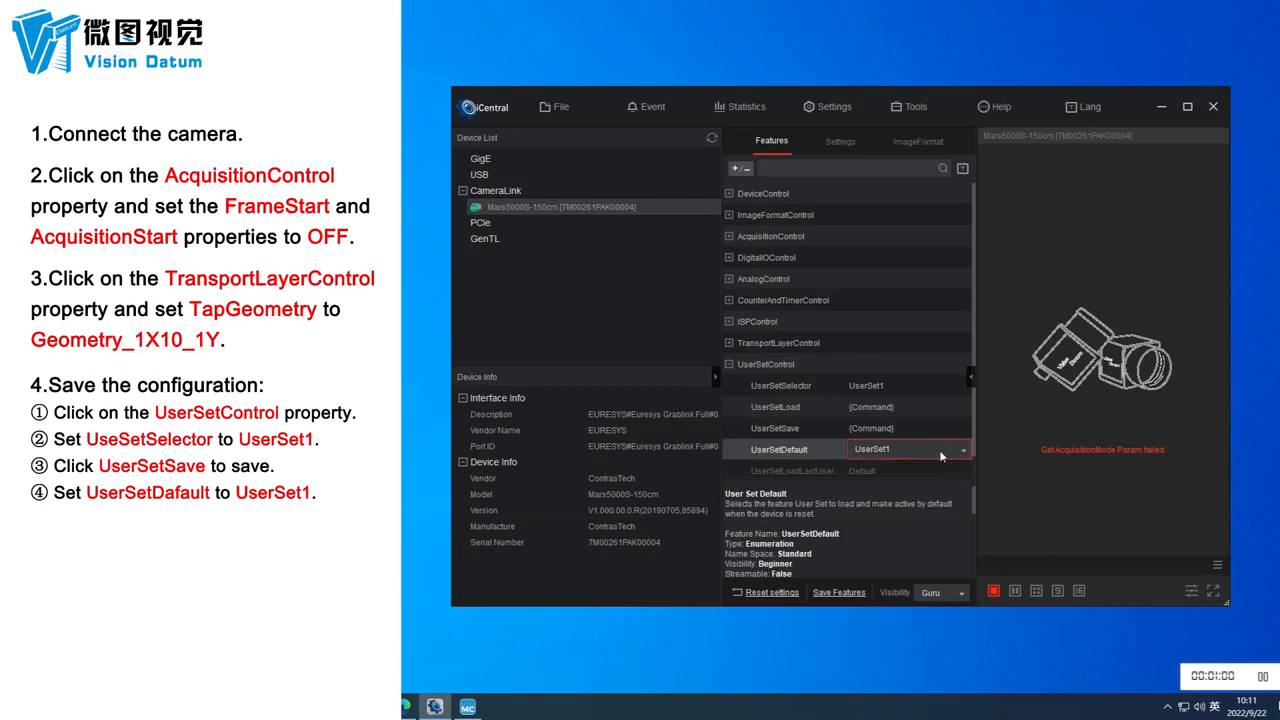
left_click(919, 428)
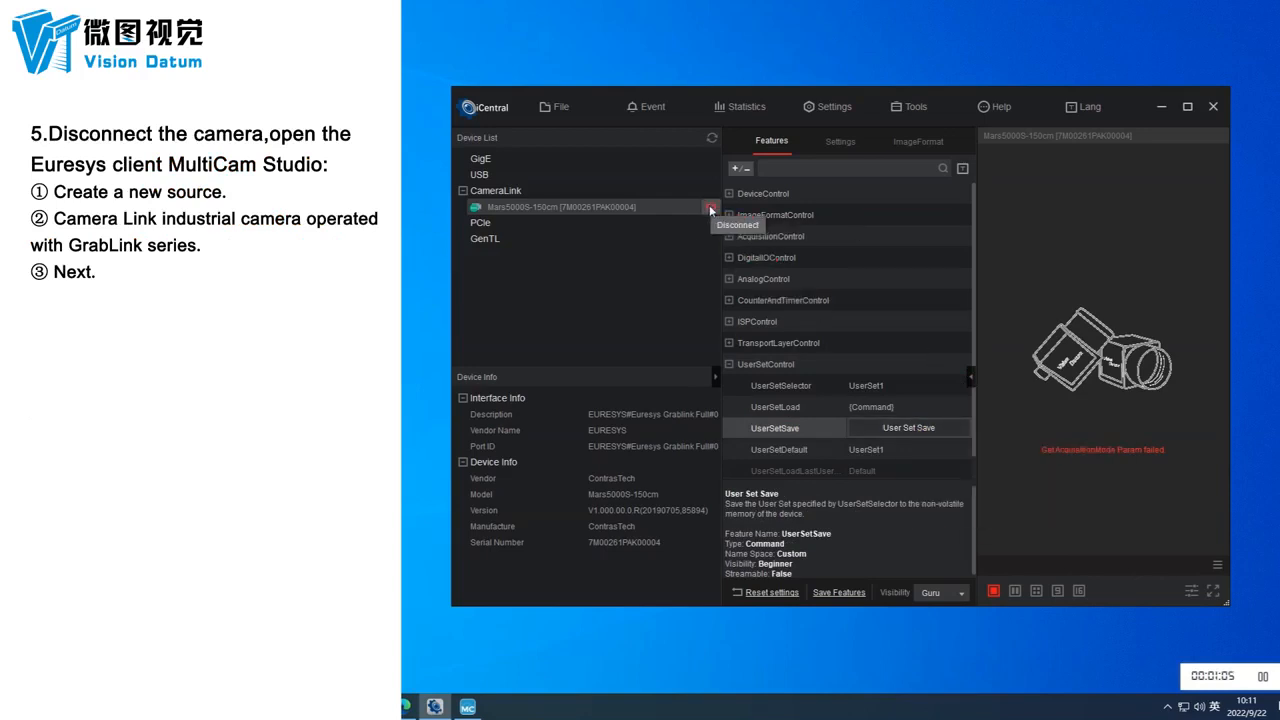
Step: Disconnect the Mars5000S-150cm camera and switch to MultiCam Studio
left_click(710, 208)
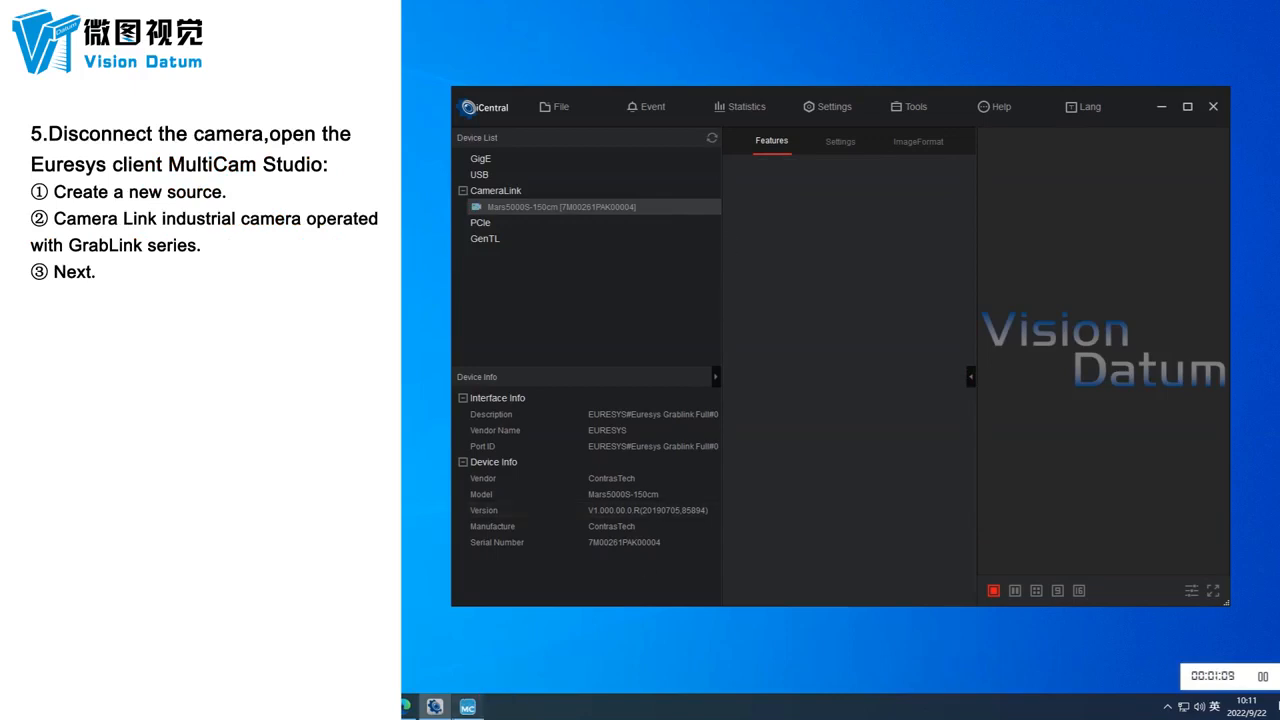
left_click(467, 707)
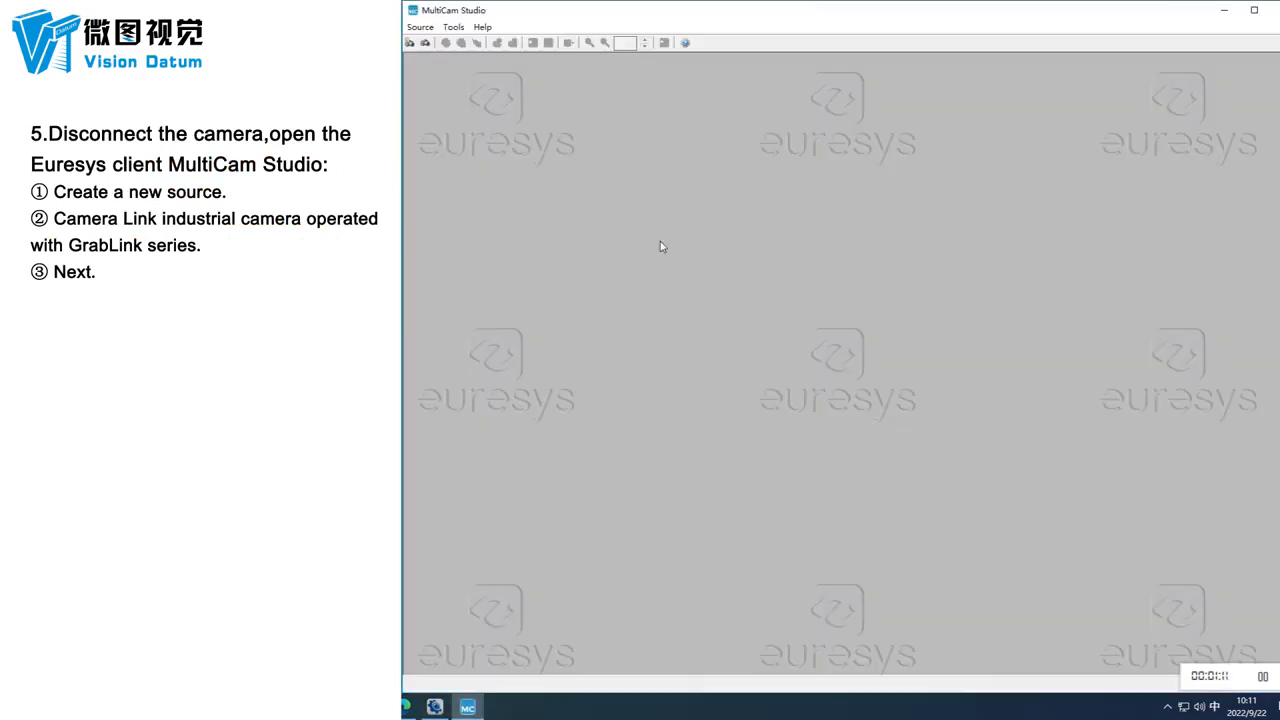
Step: Start a new source of the type Camera Link industrial camera operated with GrabLink series
left_click(410, 43)
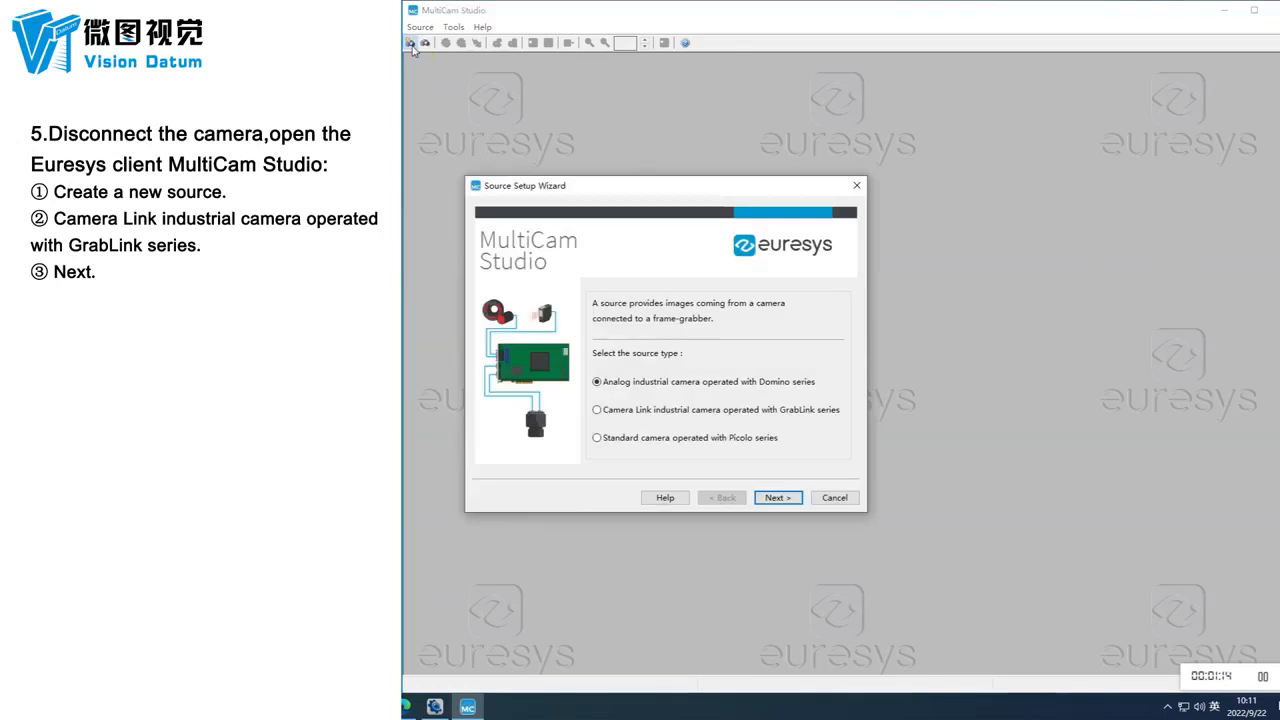
left_click(598, 411)
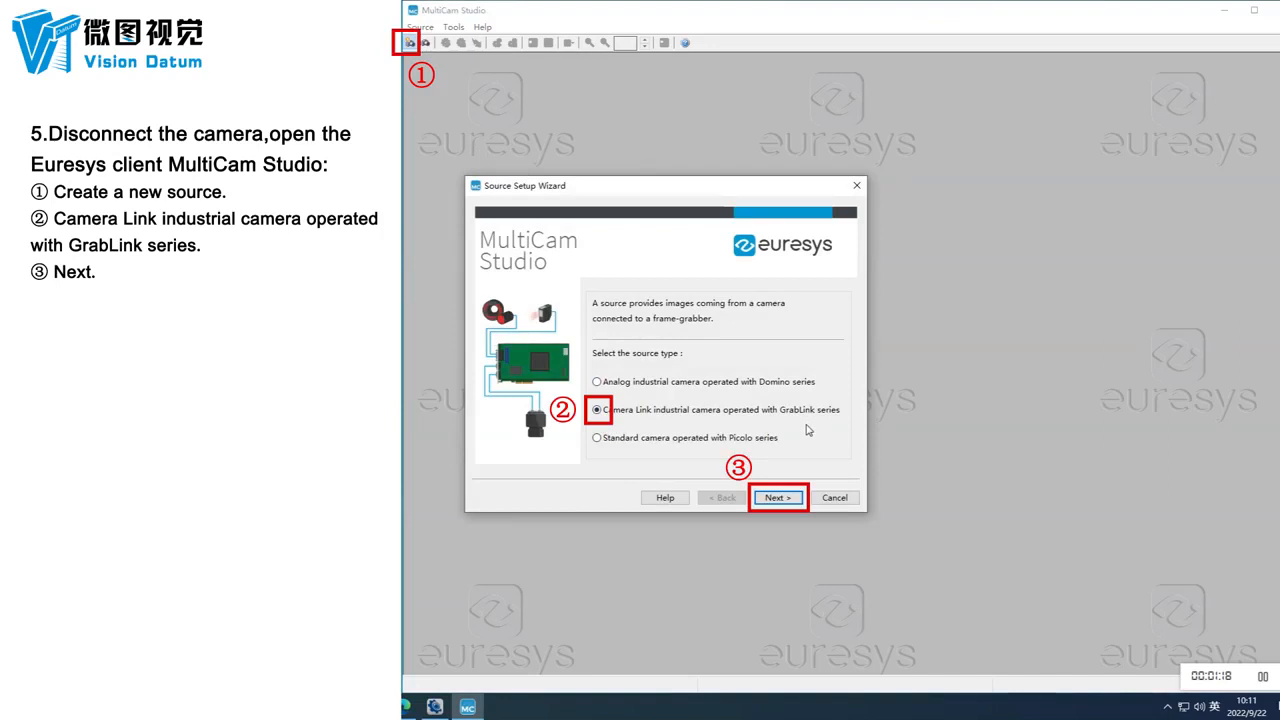
left_click(781, 498)
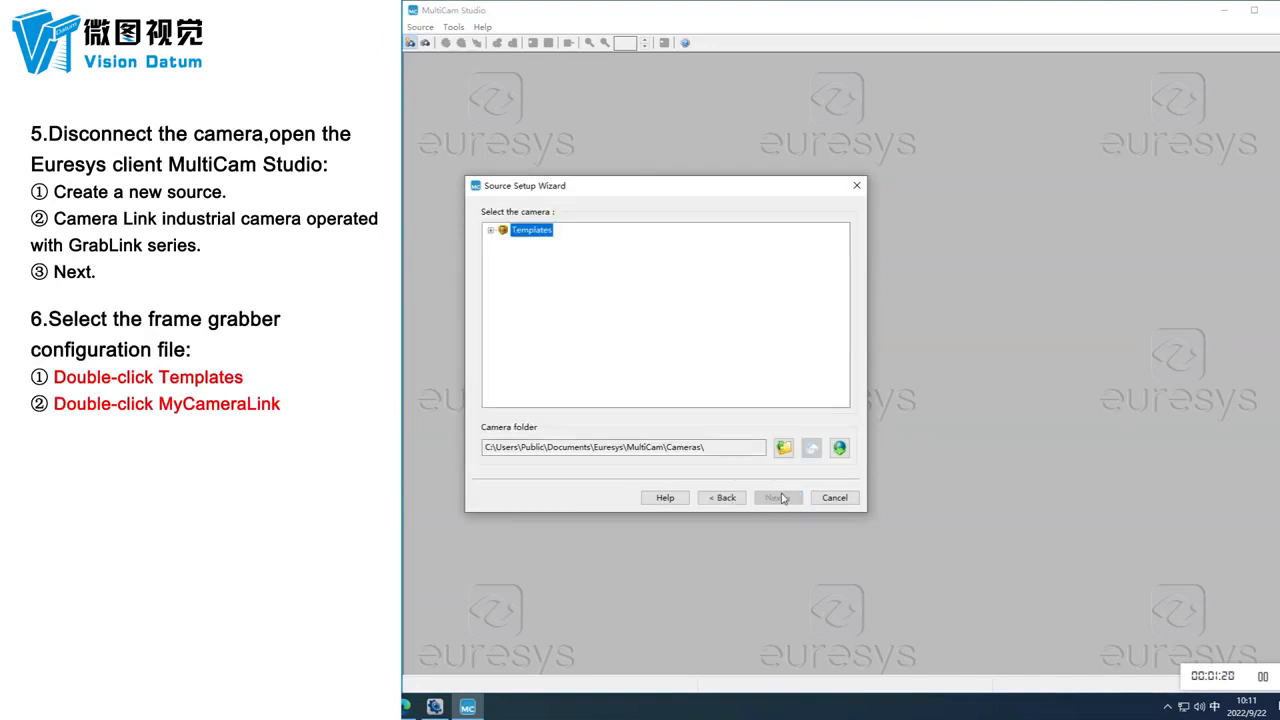
Step: Pick the MyCameraLink template and its Progressive Area-Scan, Synchronous Operation configuration for the source
left_click(490, 230)
double_click(550, 244)
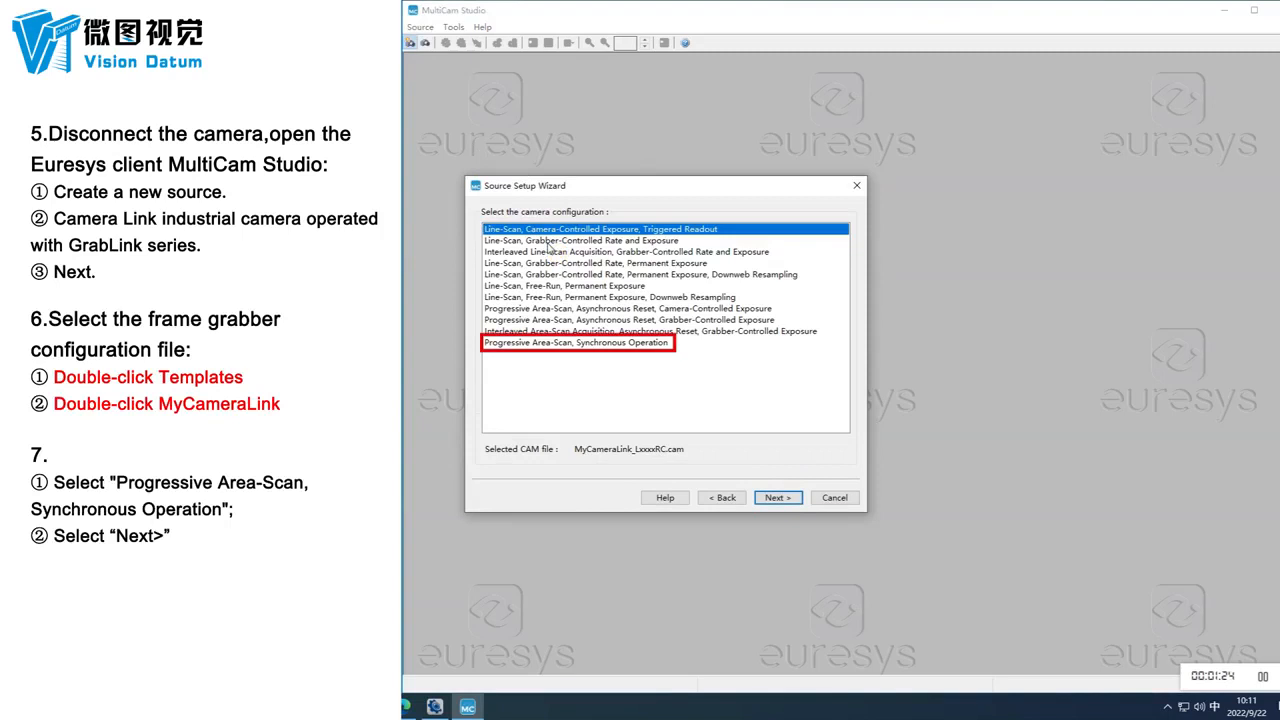
left_click(565, 343)
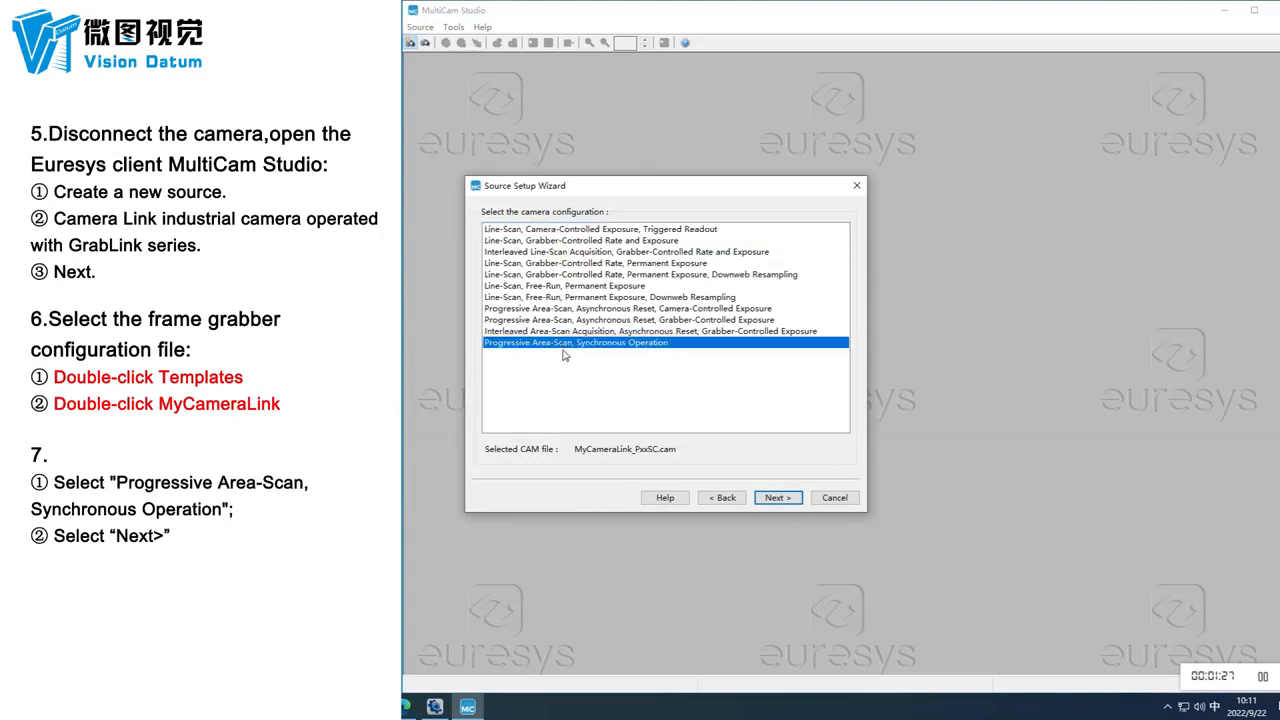
left_click(775, 500)
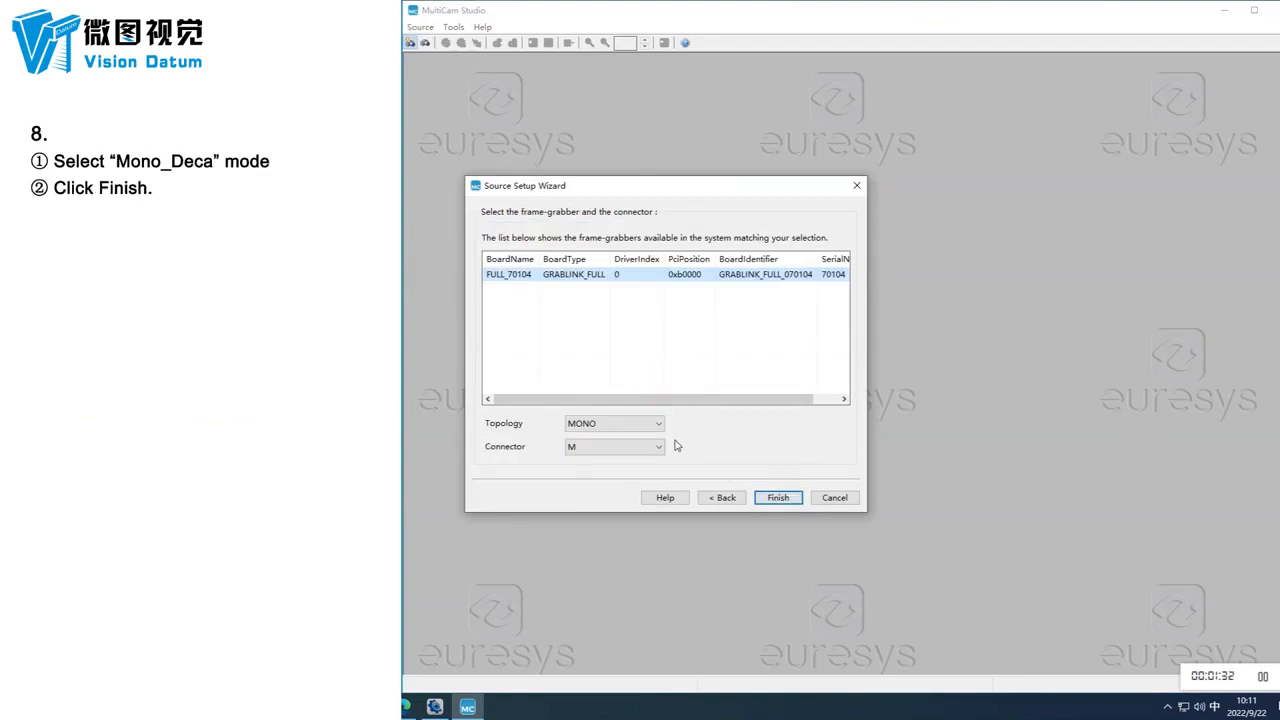
Step: Set the frame grabber topology to MONO_DECA and finish the source setup
left_click(640, 424)
left_click(641, 450)
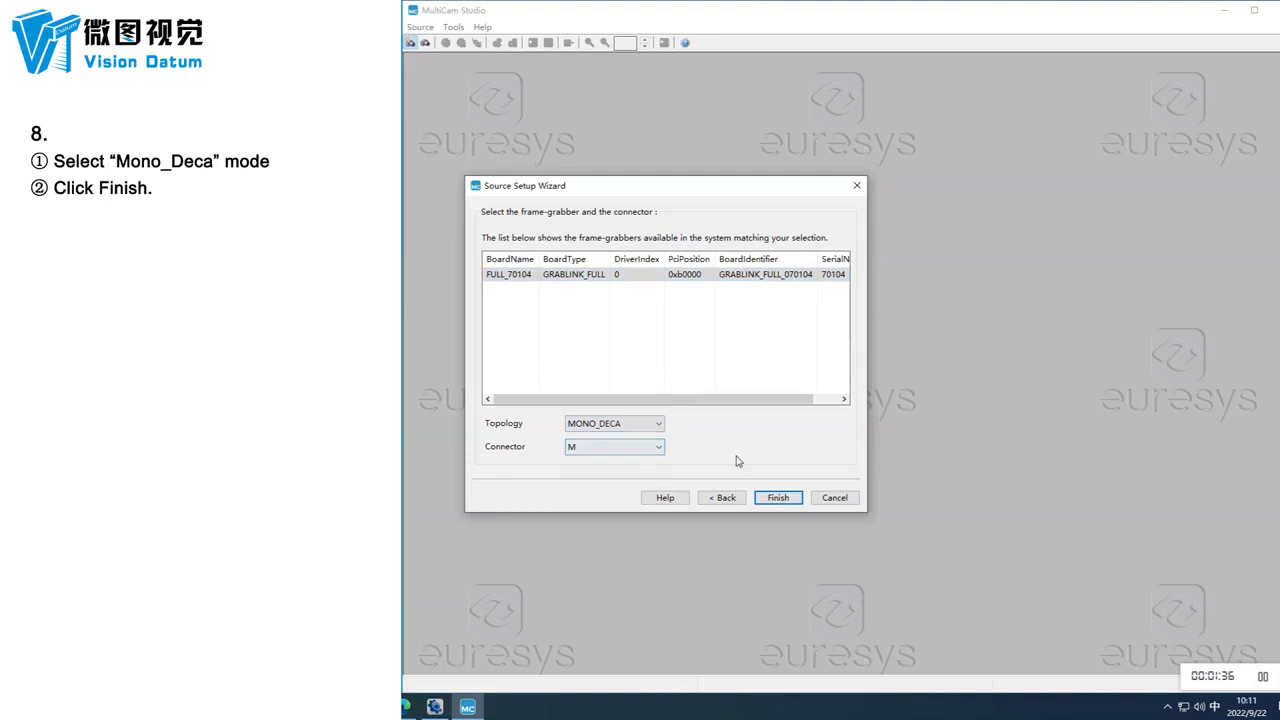
left_click(777, 498)
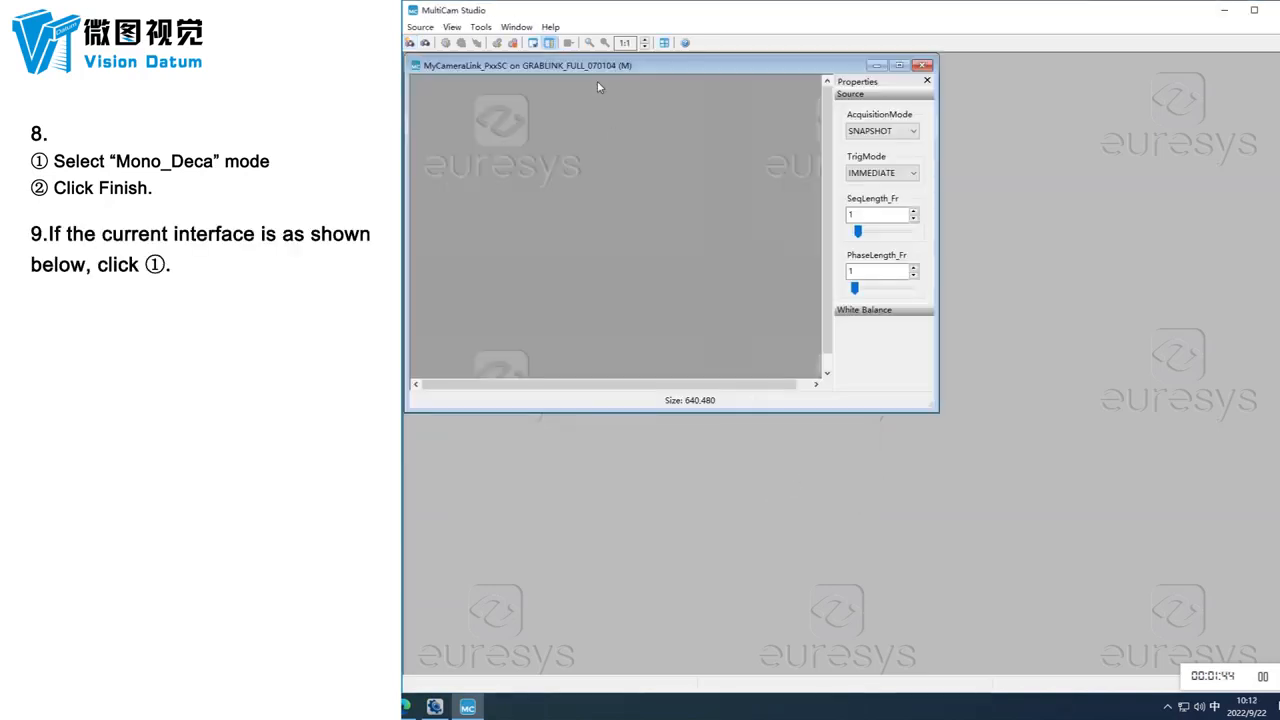
Step: Open the source properties in Expert view and check the Imaging and Spectrum settings under Camera Specification
left_click(533, 44)
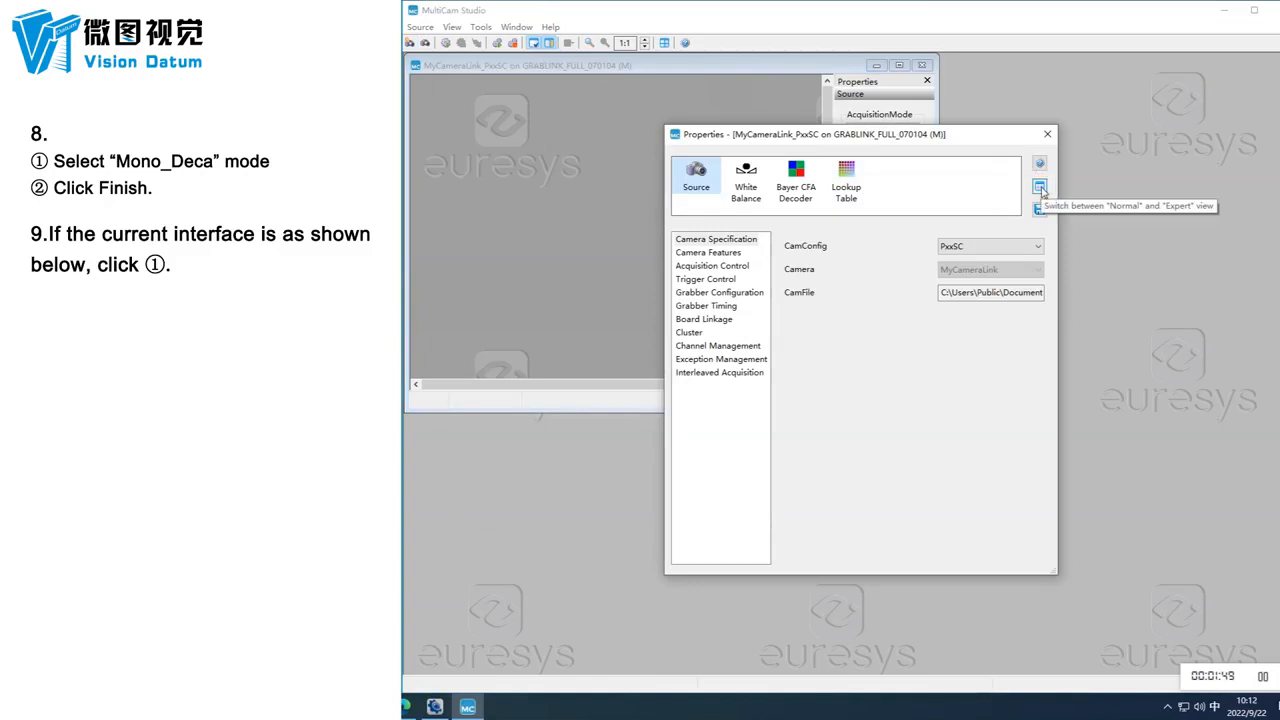
left_click(1040, 188)
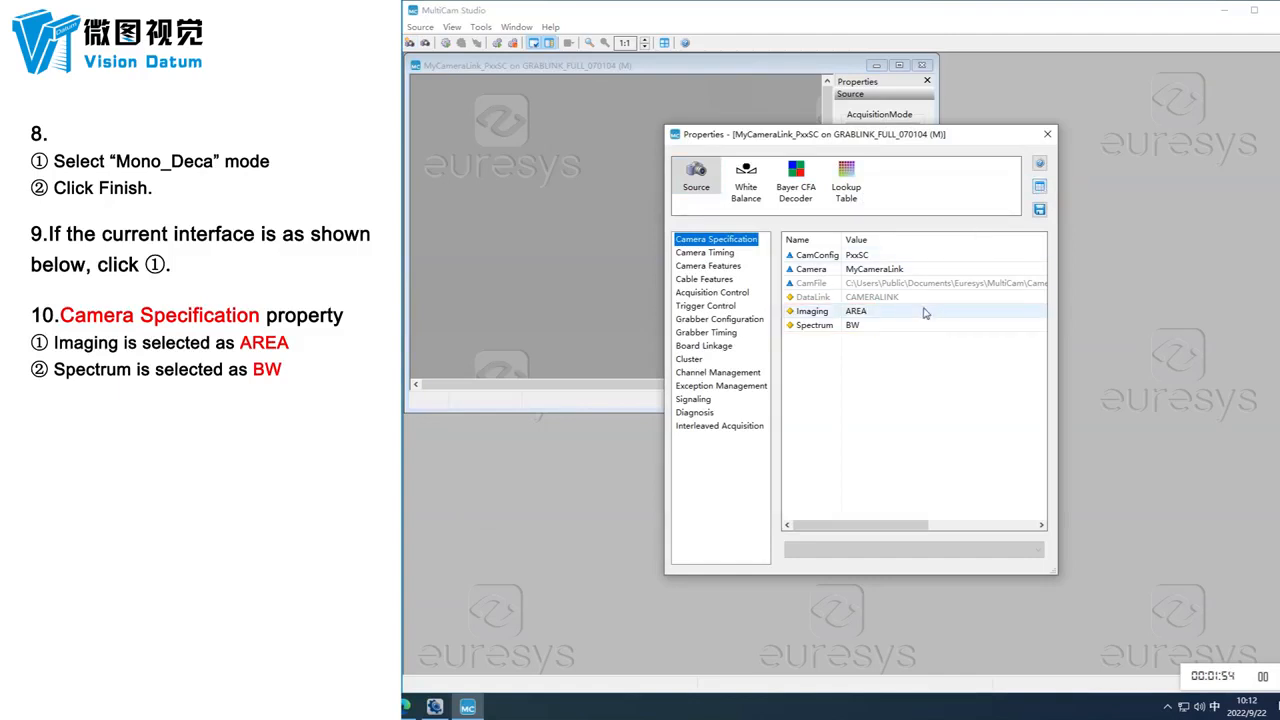
left_click(823, 313)
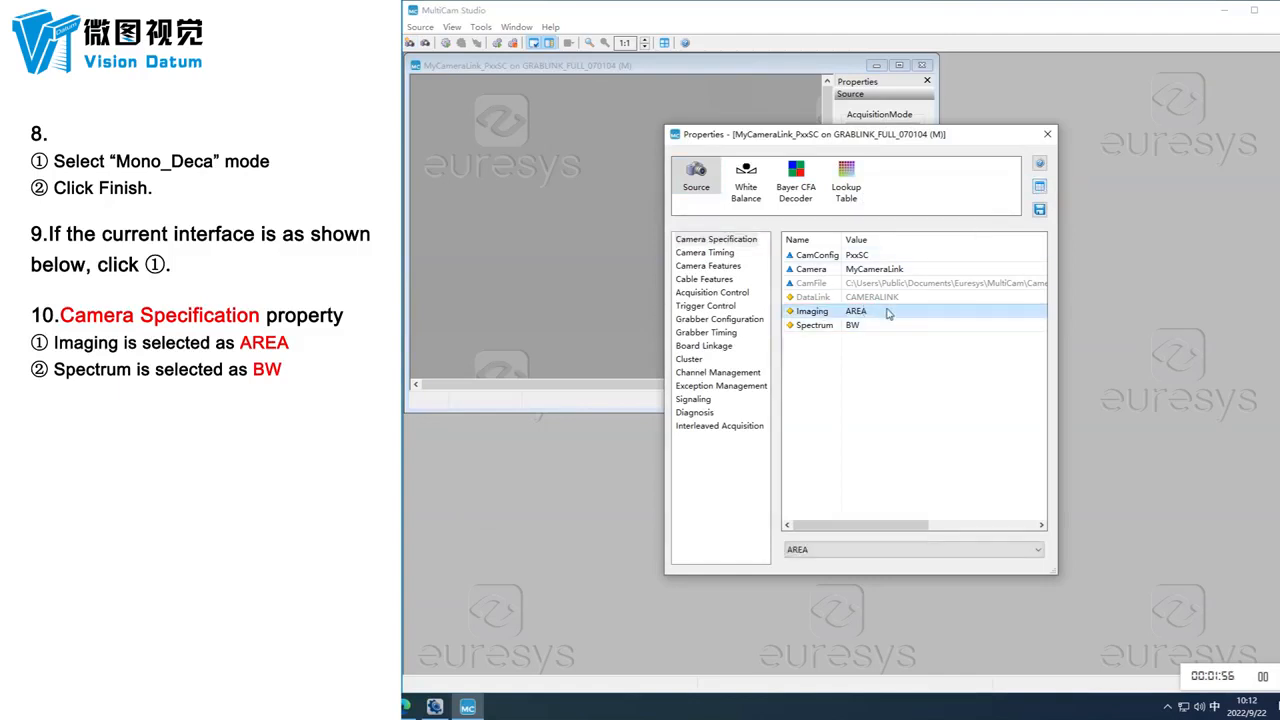
left_click(875, 326)
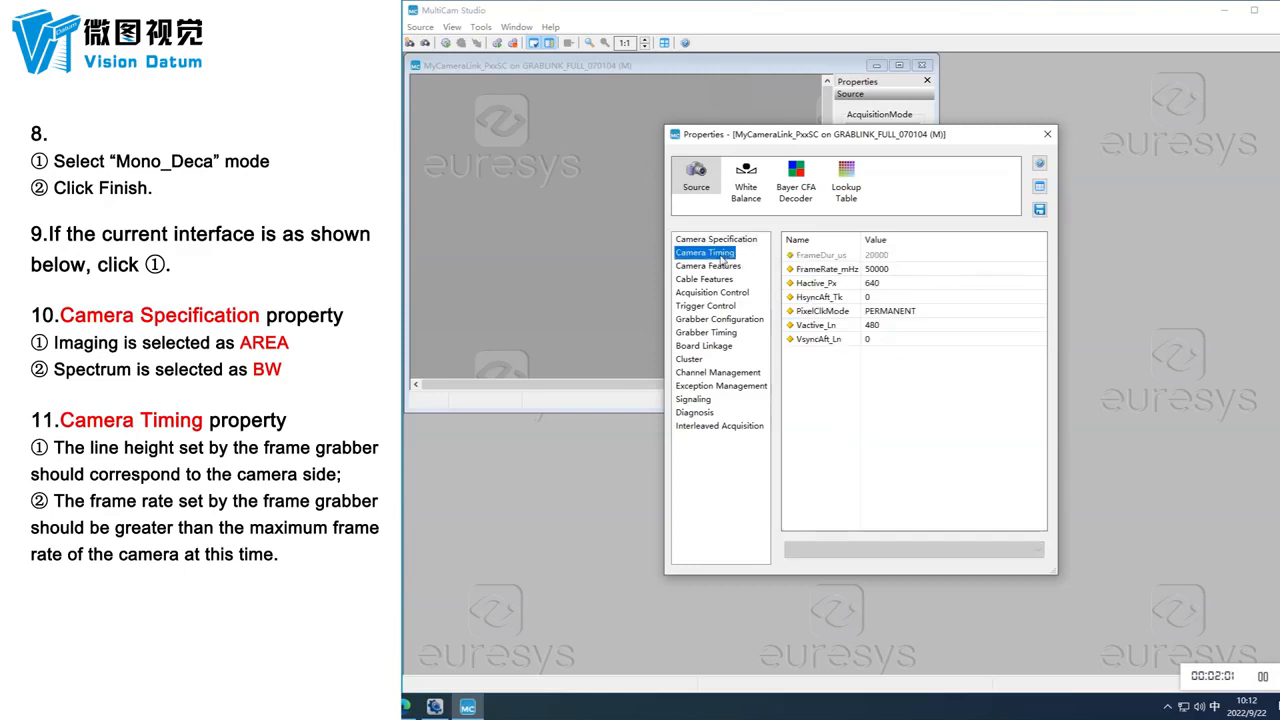
Step: Set FrameRate_mHz to 160000 in the Camera Timing properties
left_click(820, 269)
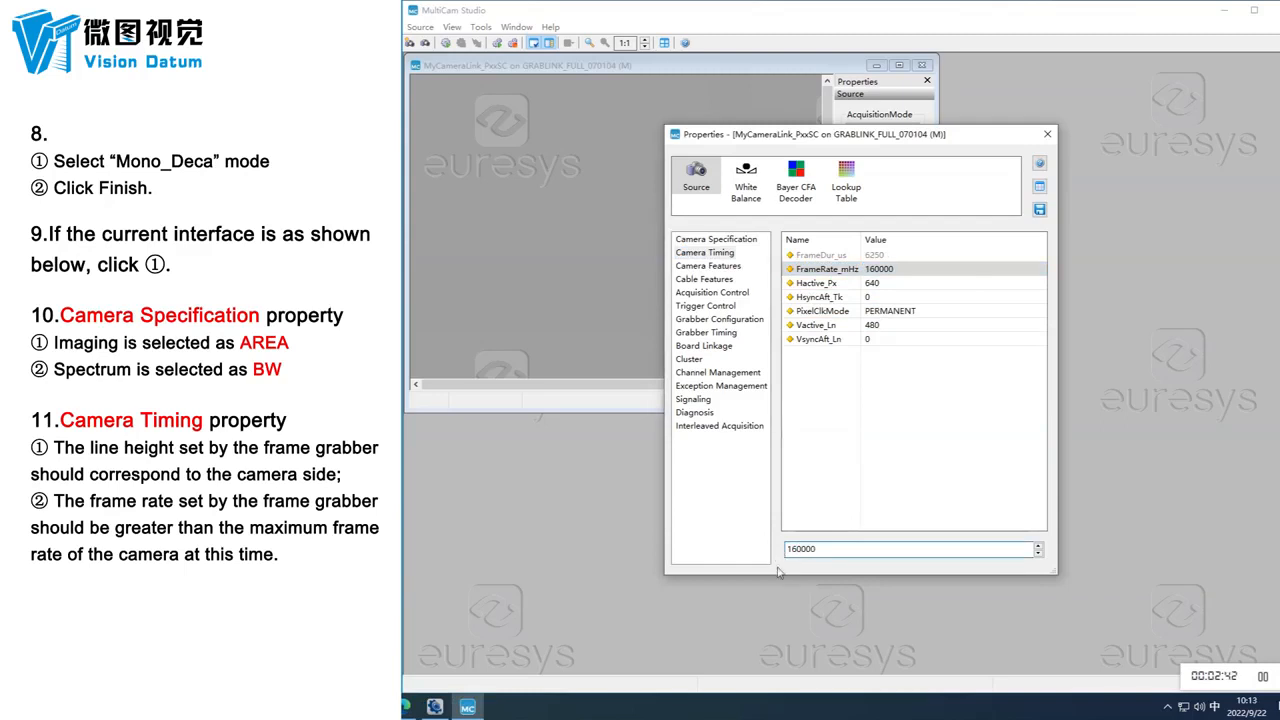
Step: Switch to iCentral, reconnect the Mars5000S-150cm camera and look up its image width and height under ImageFormatControl
left_click(435, 707)
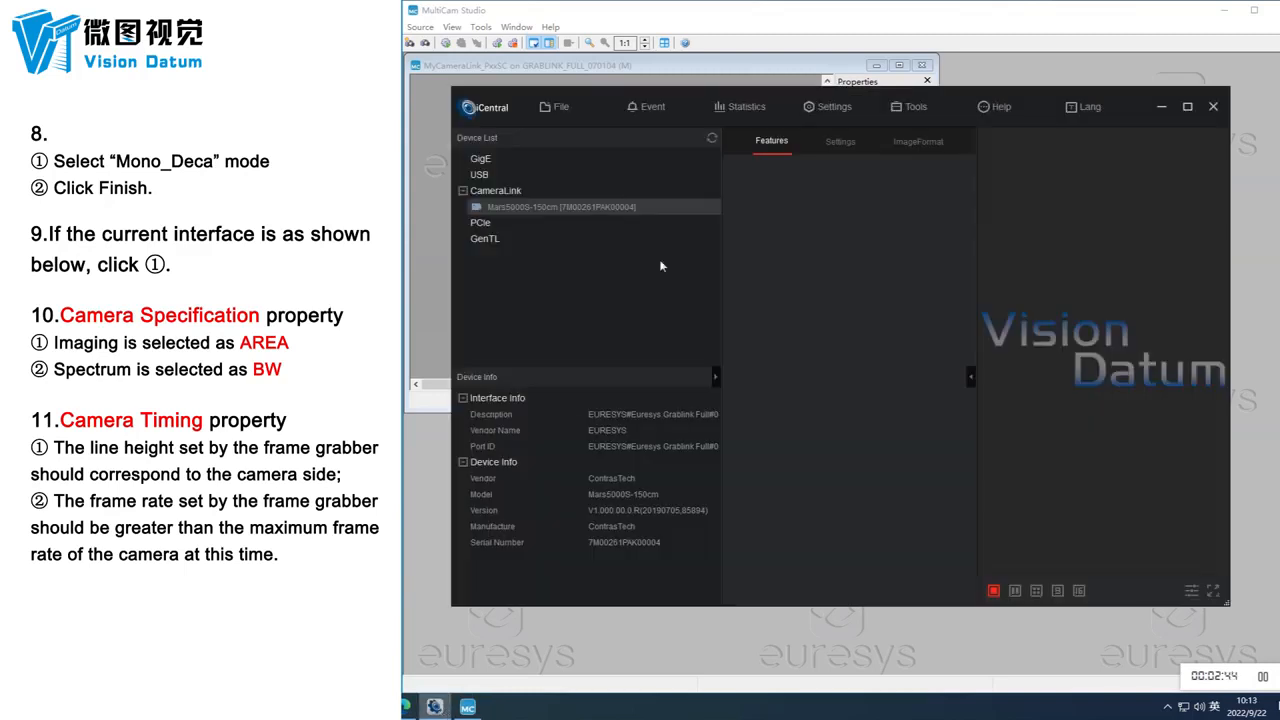
left_click(711, 208)
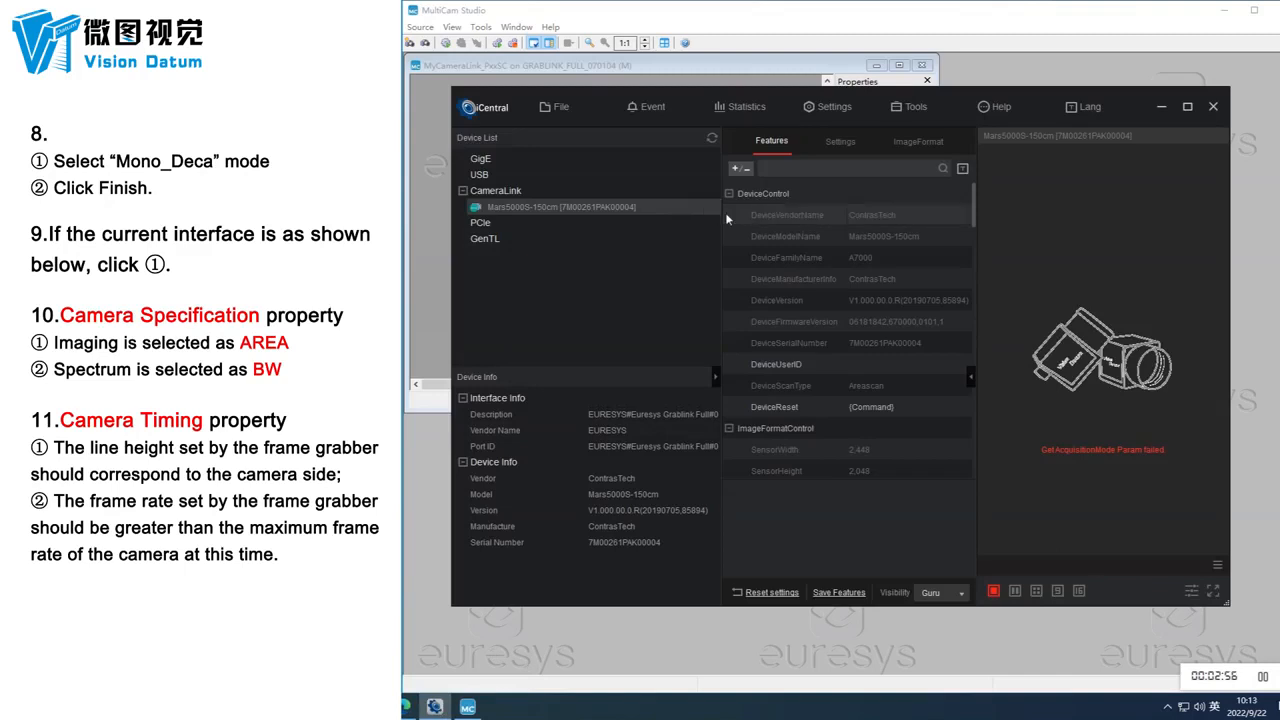
left_click(729, 215)
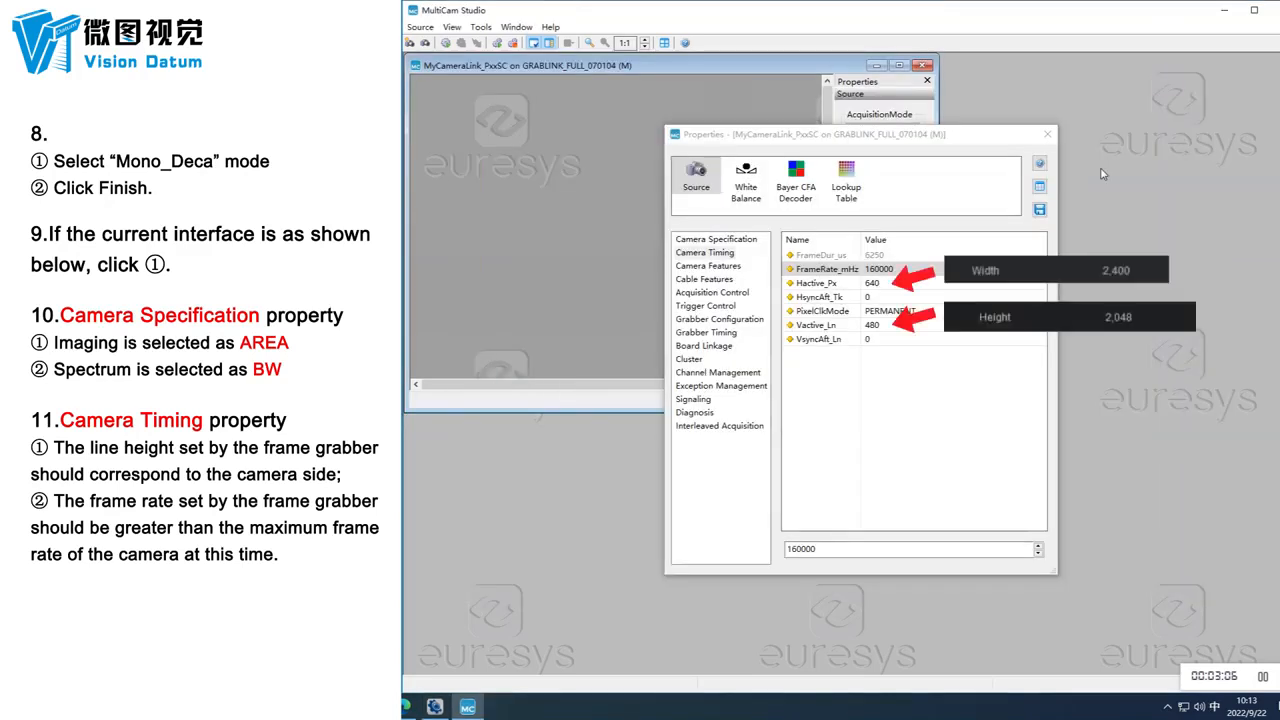
Step: In MultiCam Studio's Camera Timing properties, set Hactive_Px to 2400 and Vactive_Ln to 2400
left_click(818, 283)
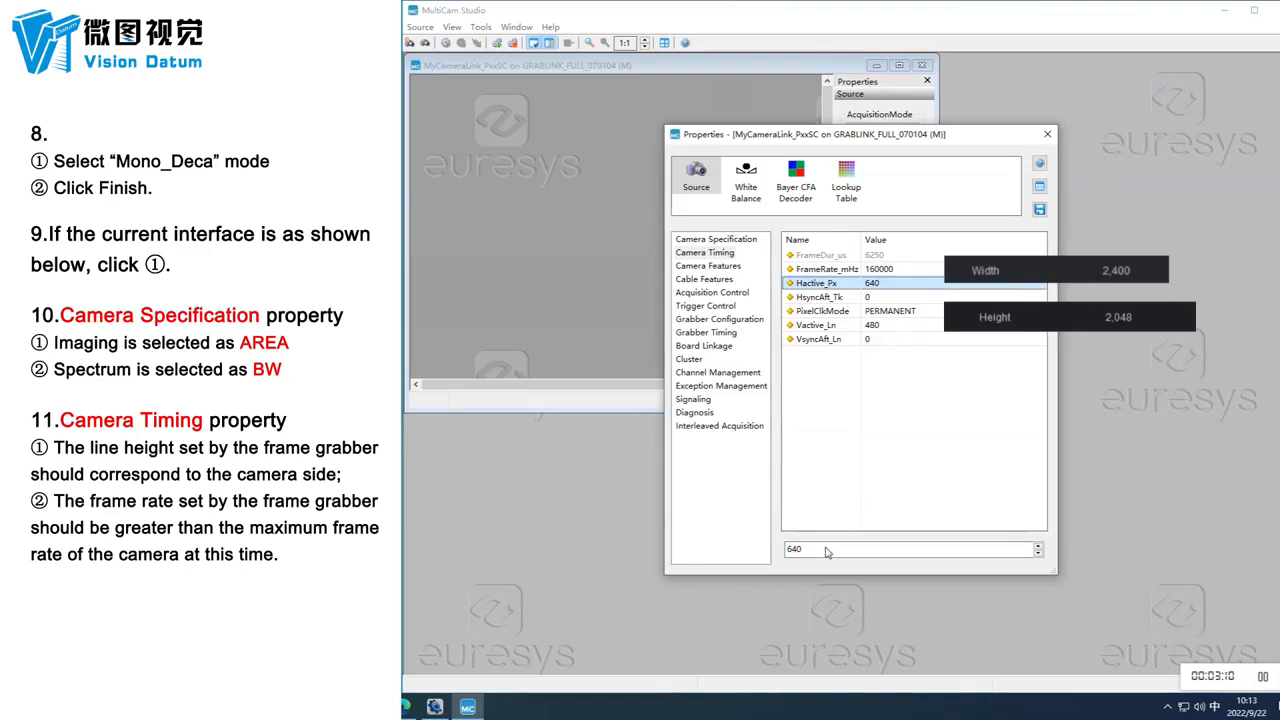
type("2400")
key("Return")
left_click(900, 325)
type("2400")
key("Return")
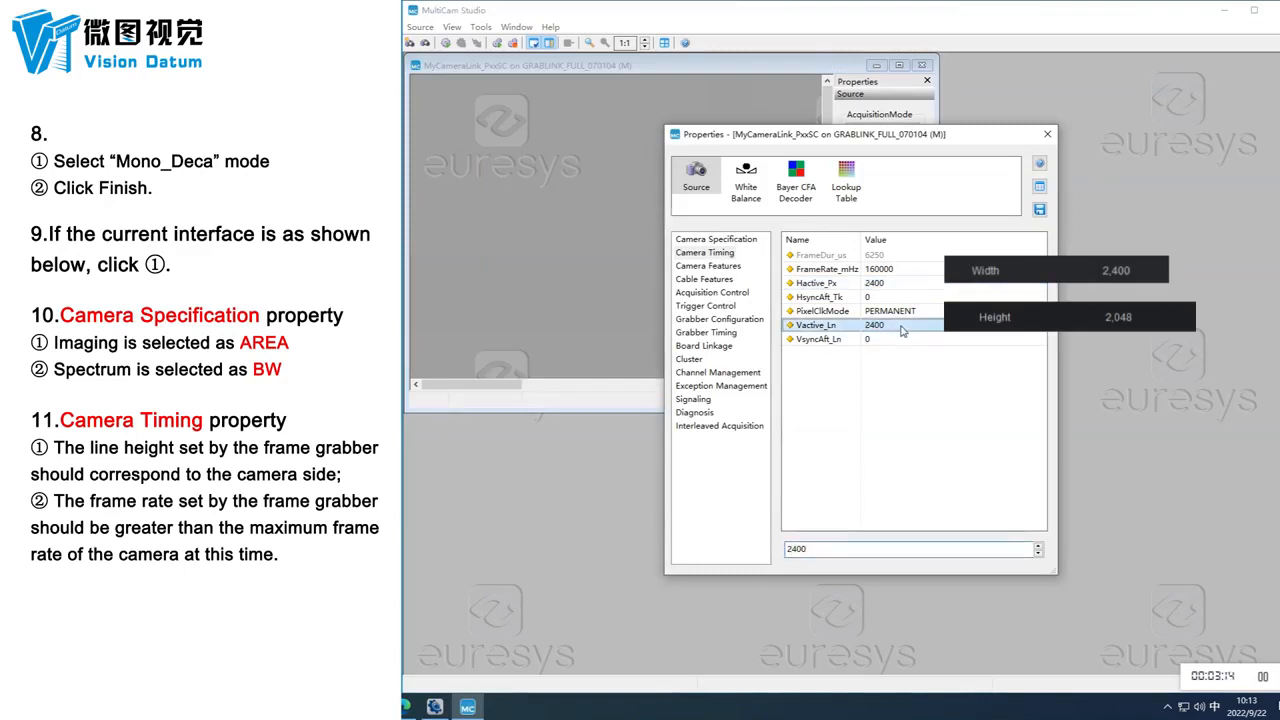
Step: Set Vactive_Ln to 2048 in the Camera Timing properties to match the camera's image height
double_click(798, 549)
type("2048")
key("Return")
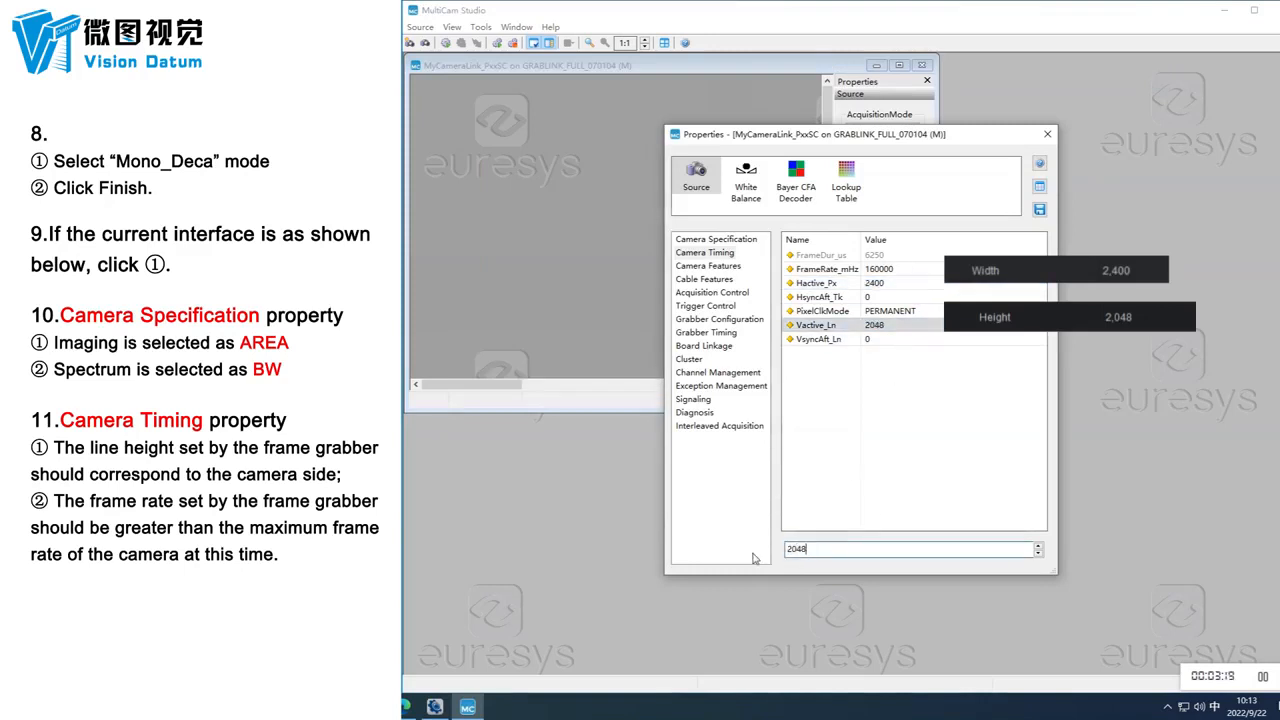
Step: Switch to iCentral, look through the camera's AcquisitionControl features, and return to MultiCam Studio to check FrameRate_mHz against them
left_click(434, 707)
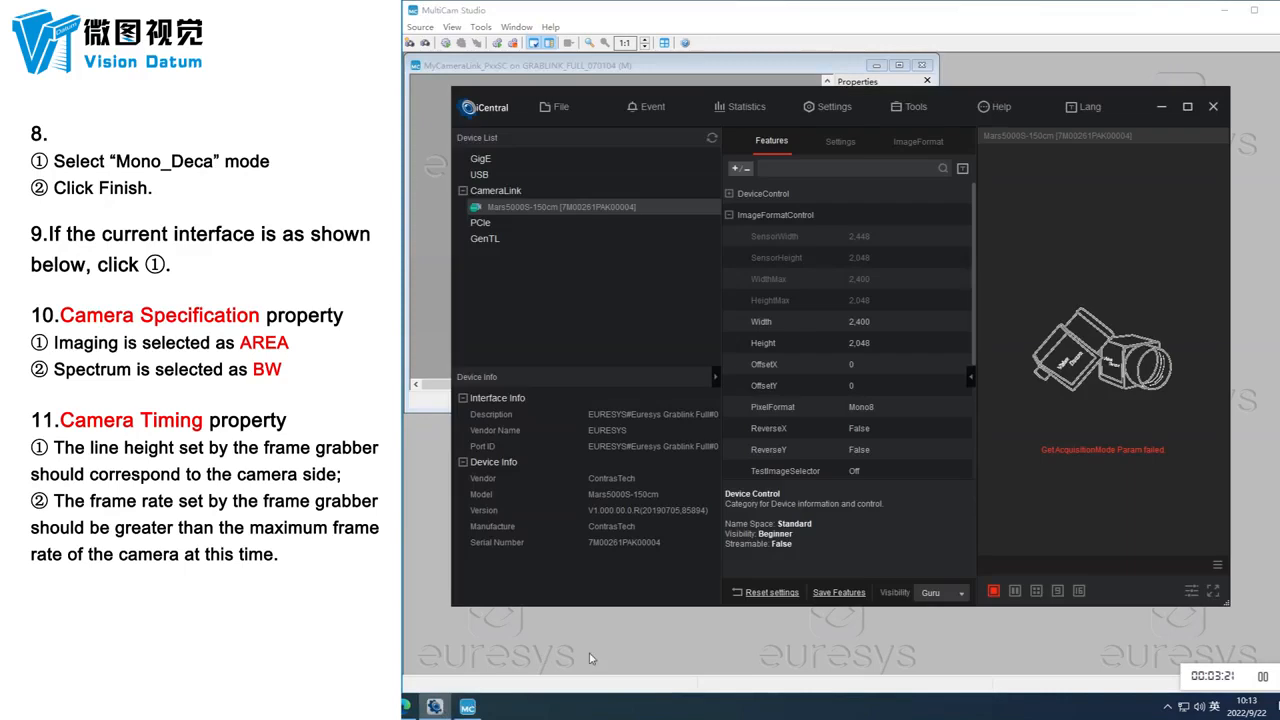
scroll(955, 388, "down", 3)
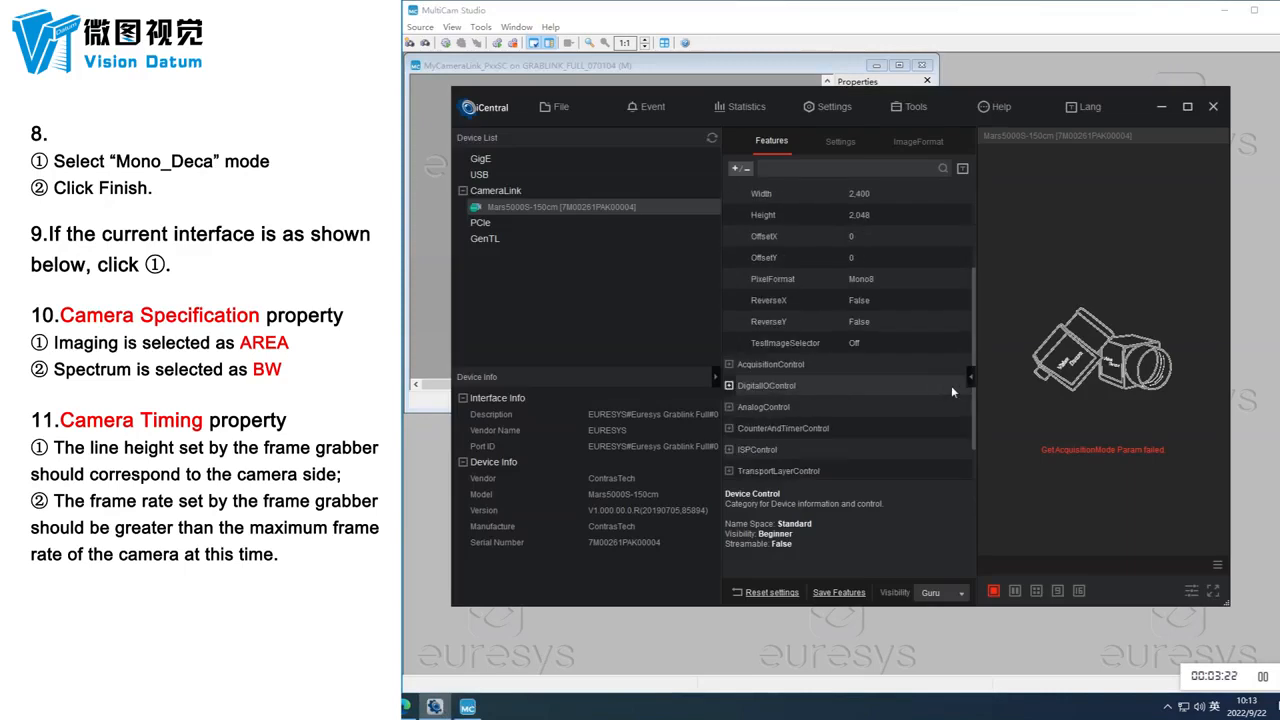
left_click(729, 365)
scroll(922, 370, "down", 2)
scroll(927, 366, "down", 4)
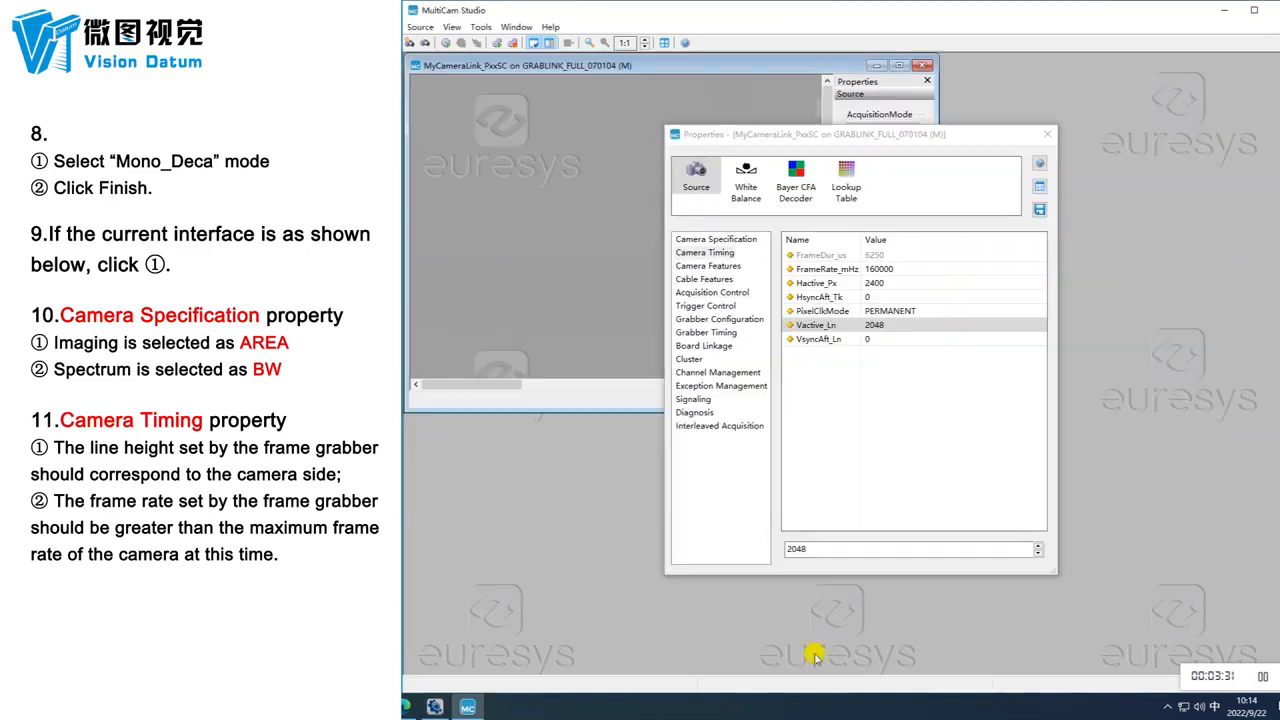
key("alt+Tab")
left_click(897, 271)
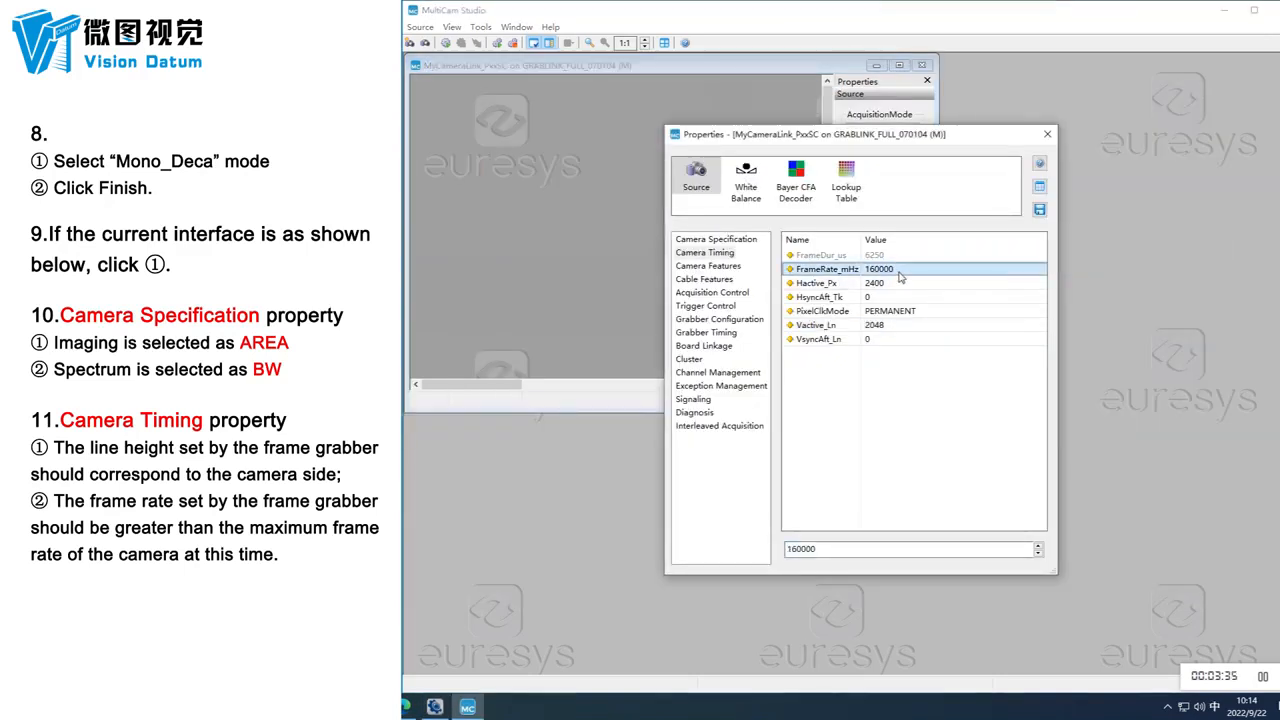
Step: In the Camera Features properties, set TapConfiguration to DECA_10T8 and check the Expose and TapGeometry settings
left_click(740, 271)
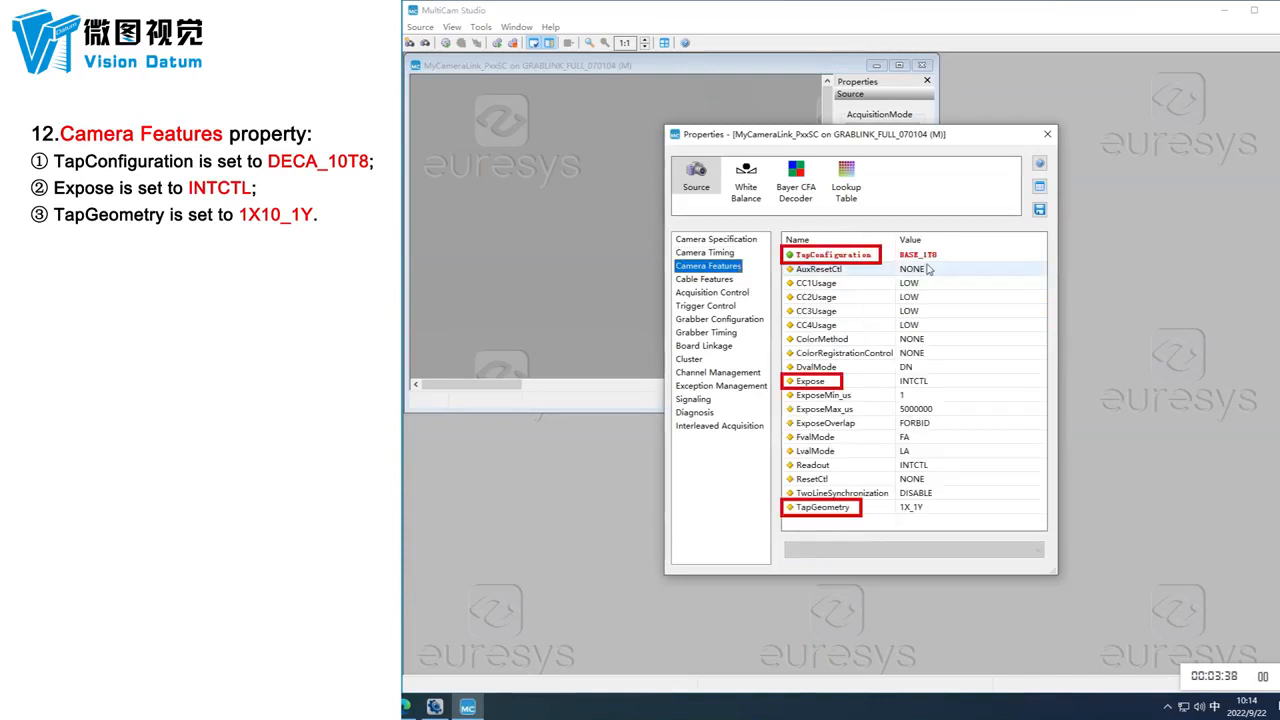
left_click(905, 255)
left_click(884, 550)
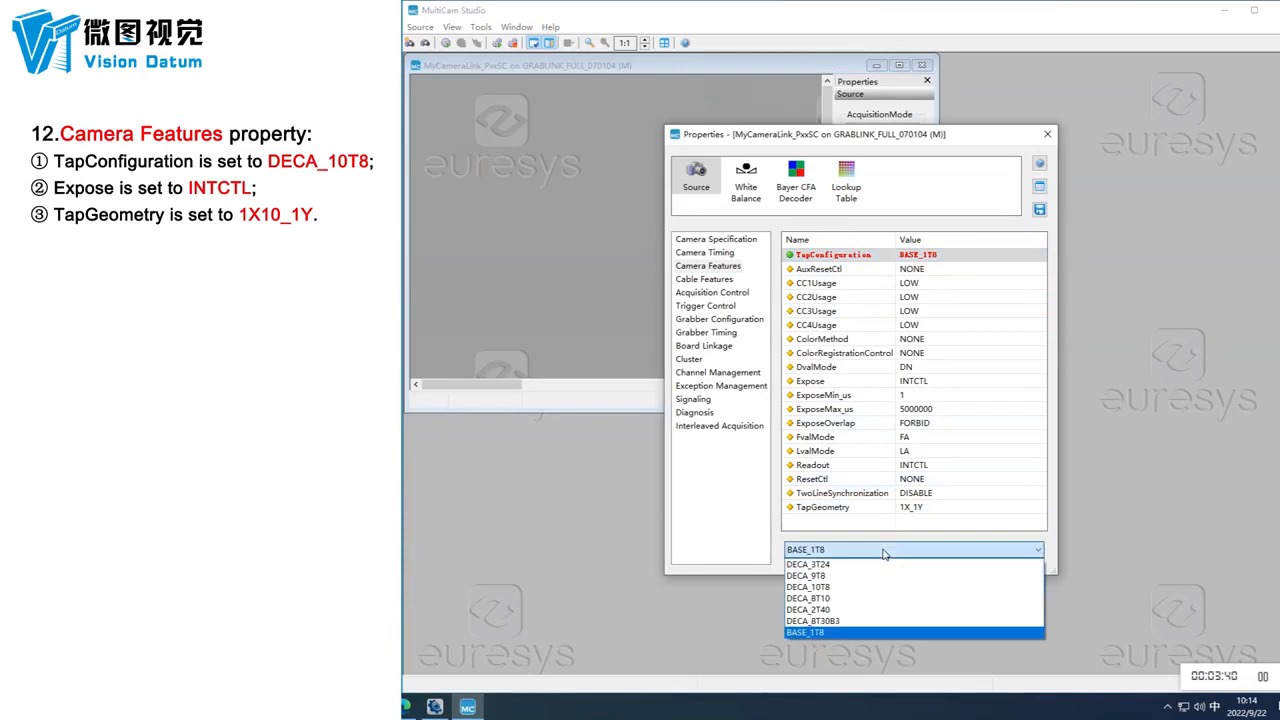
left_click(870, 587)
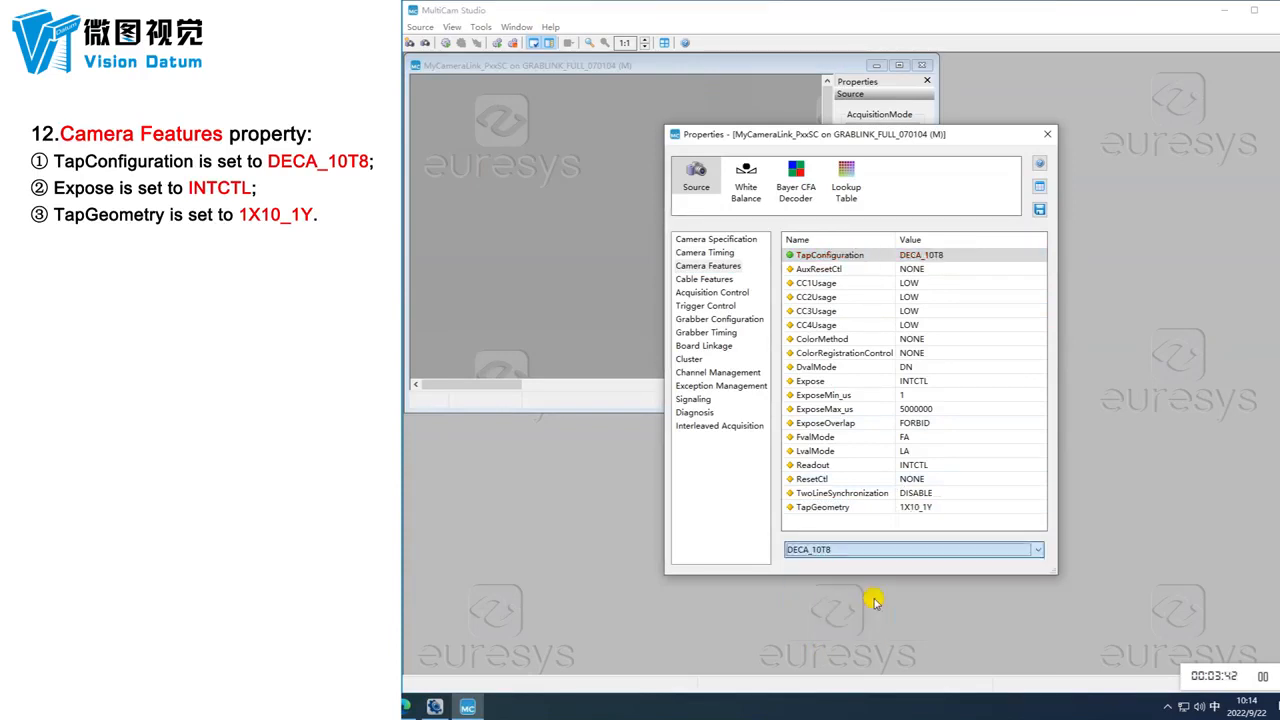
left_click(932, 381)
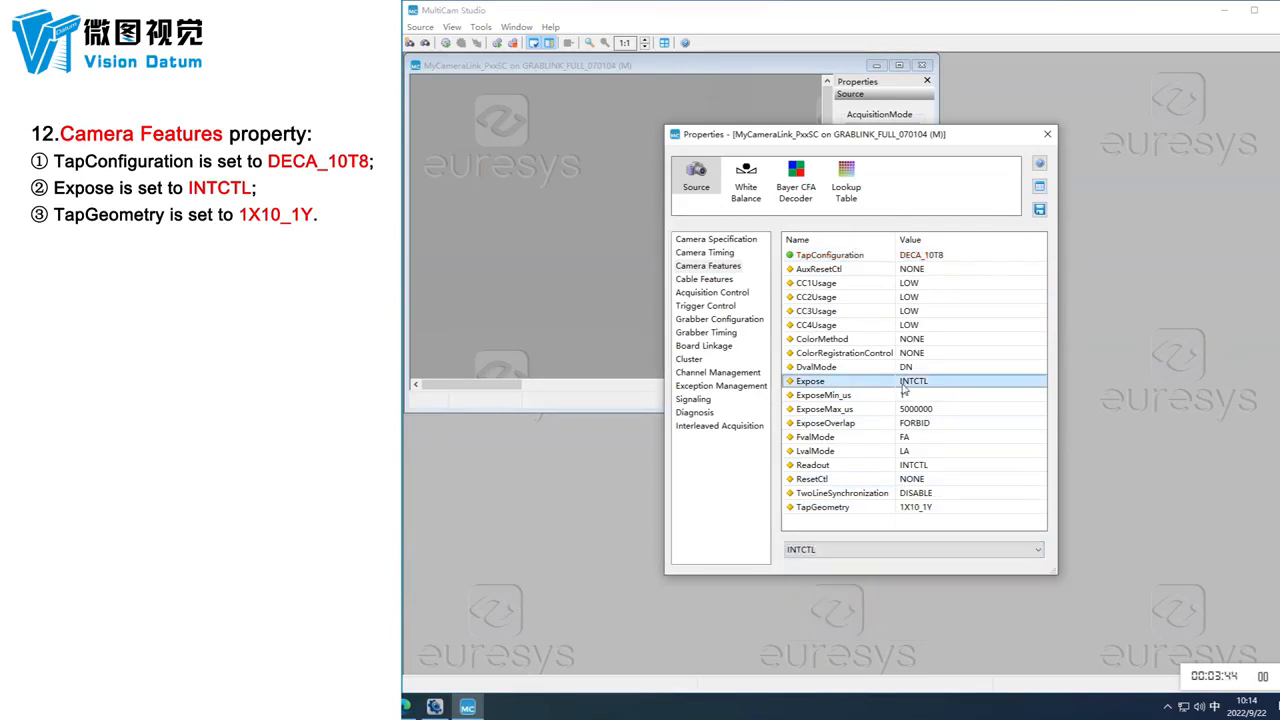
left_click(890, 510)
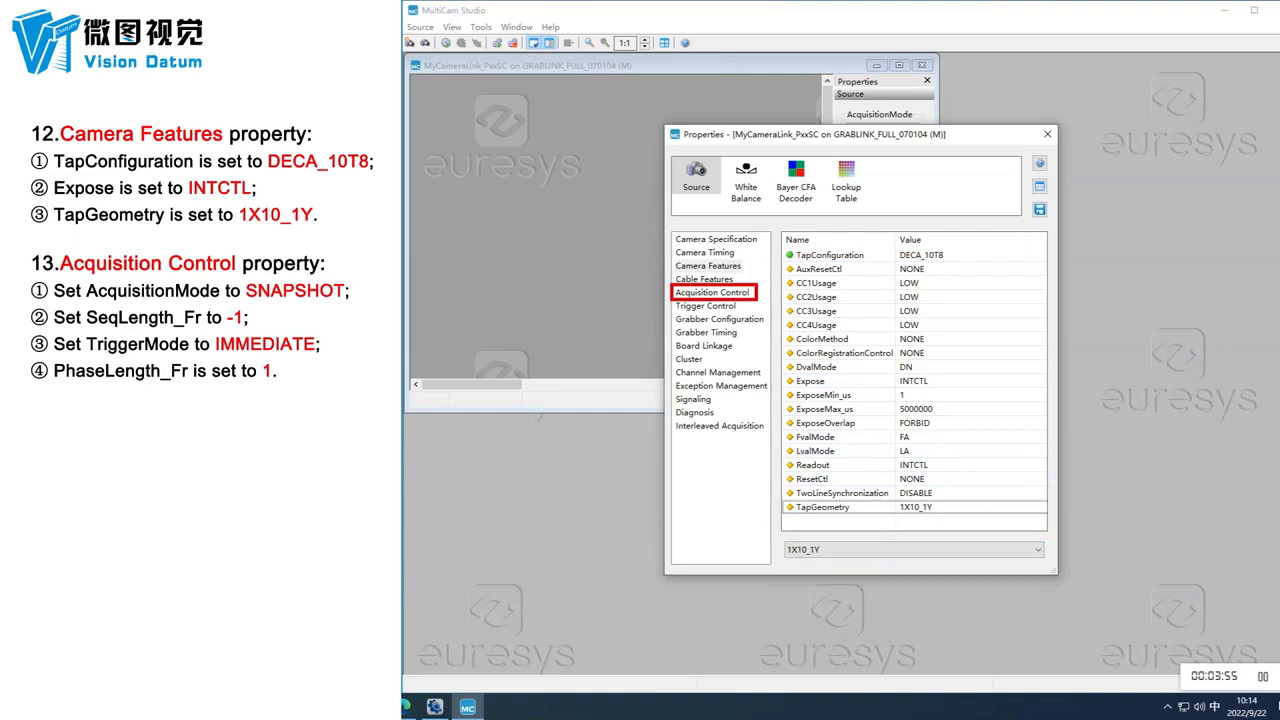
Step: In the Acquisition Control properties, set SeqLength_Fr to -1 and check AcquisitionMode, TrigMode and PhaseLength_Fr
left_click(718, 293)
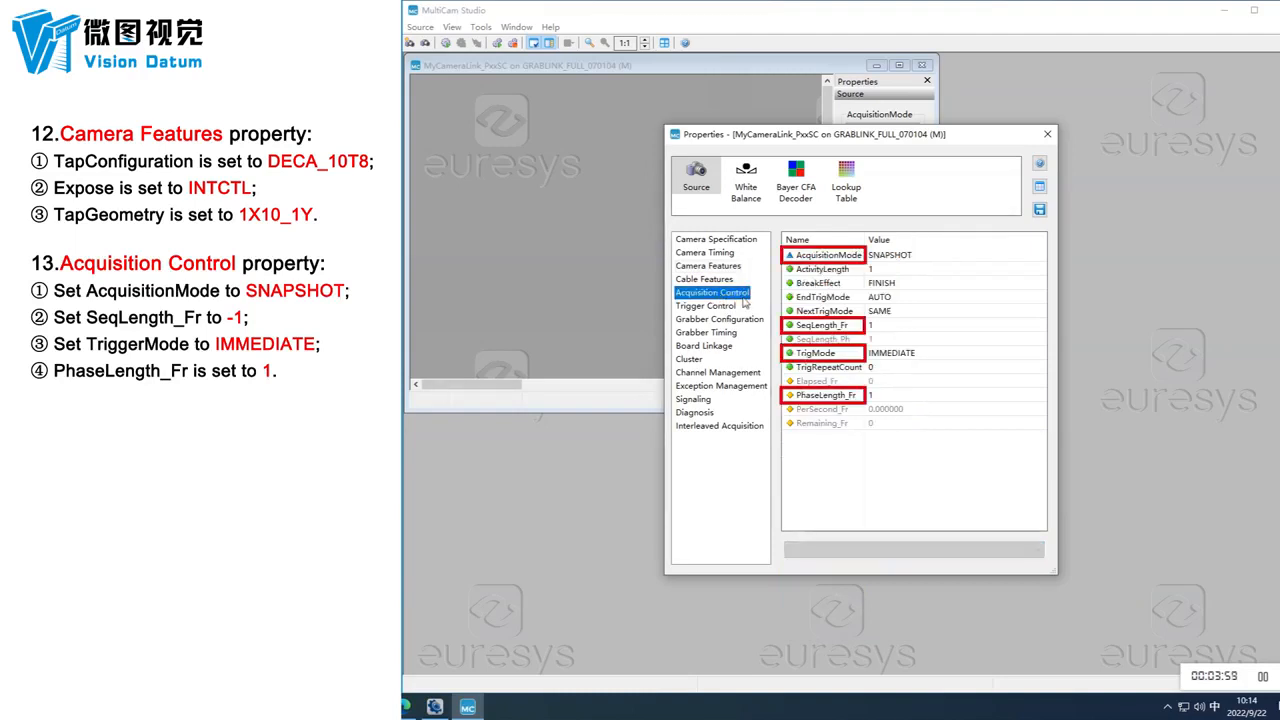
left_click(910, 256)
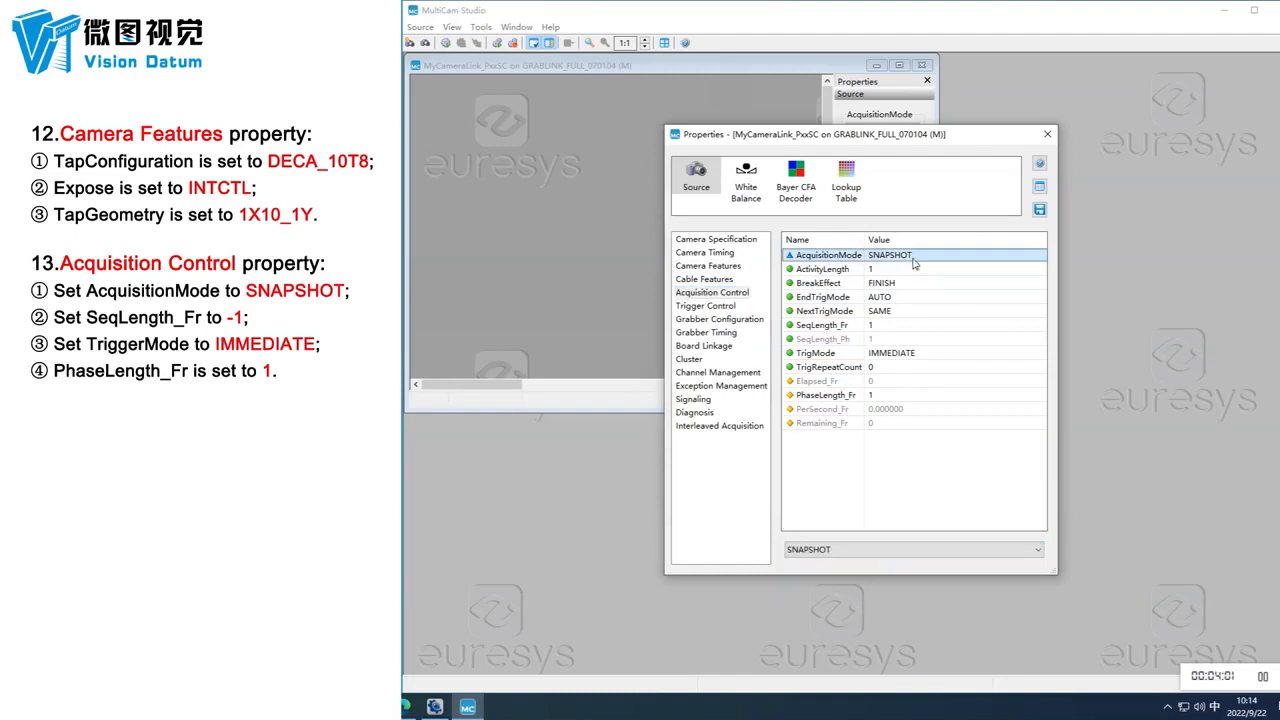
left_click(868, 327)
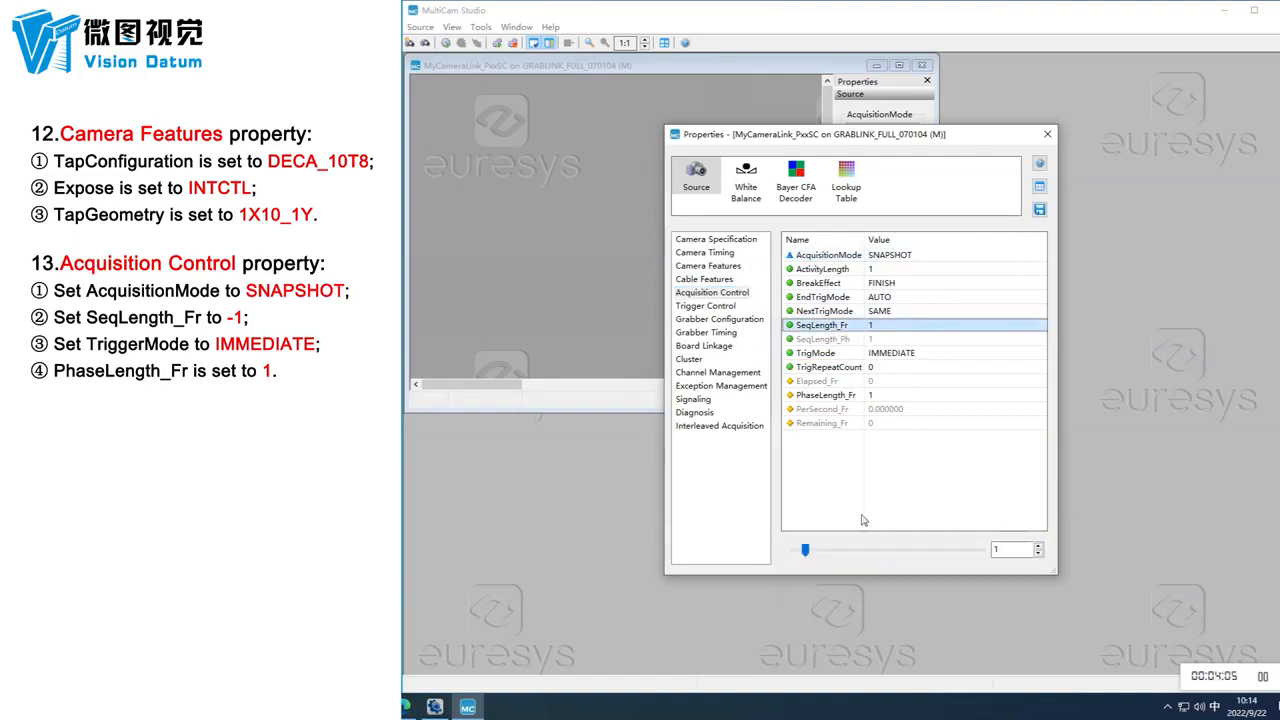
double_click(1038, 553)
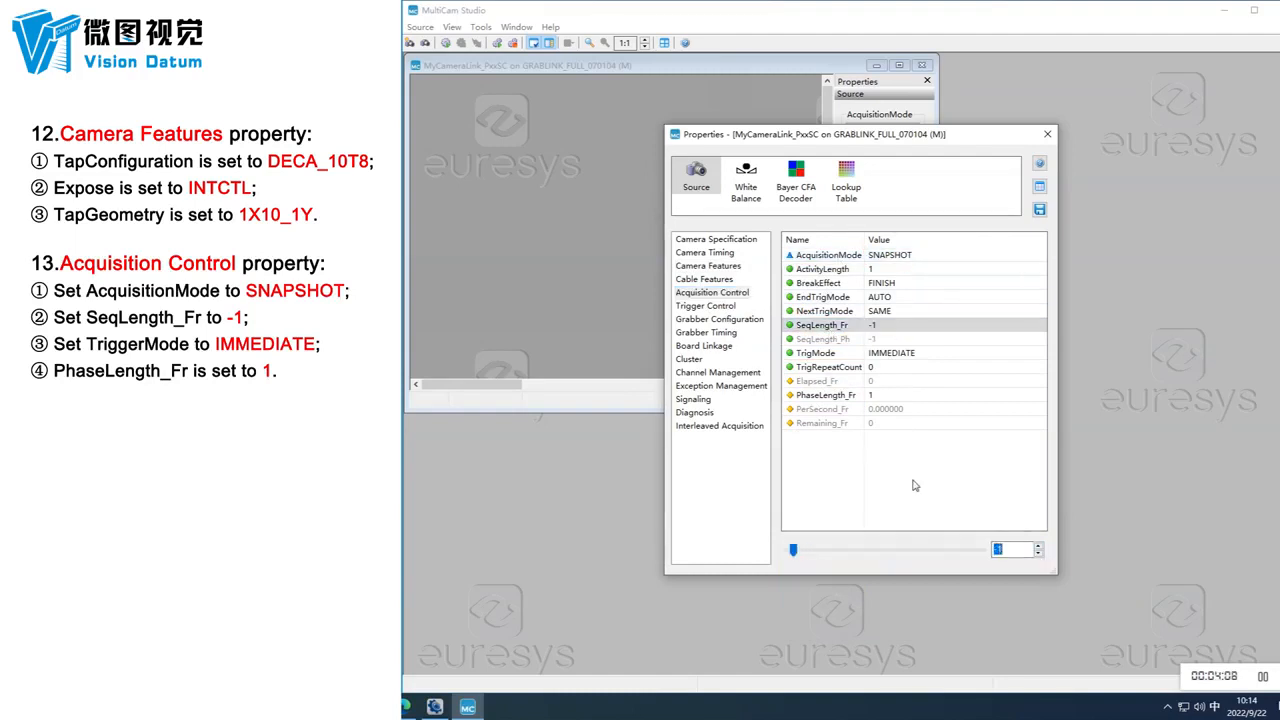
left_click(915, 354)
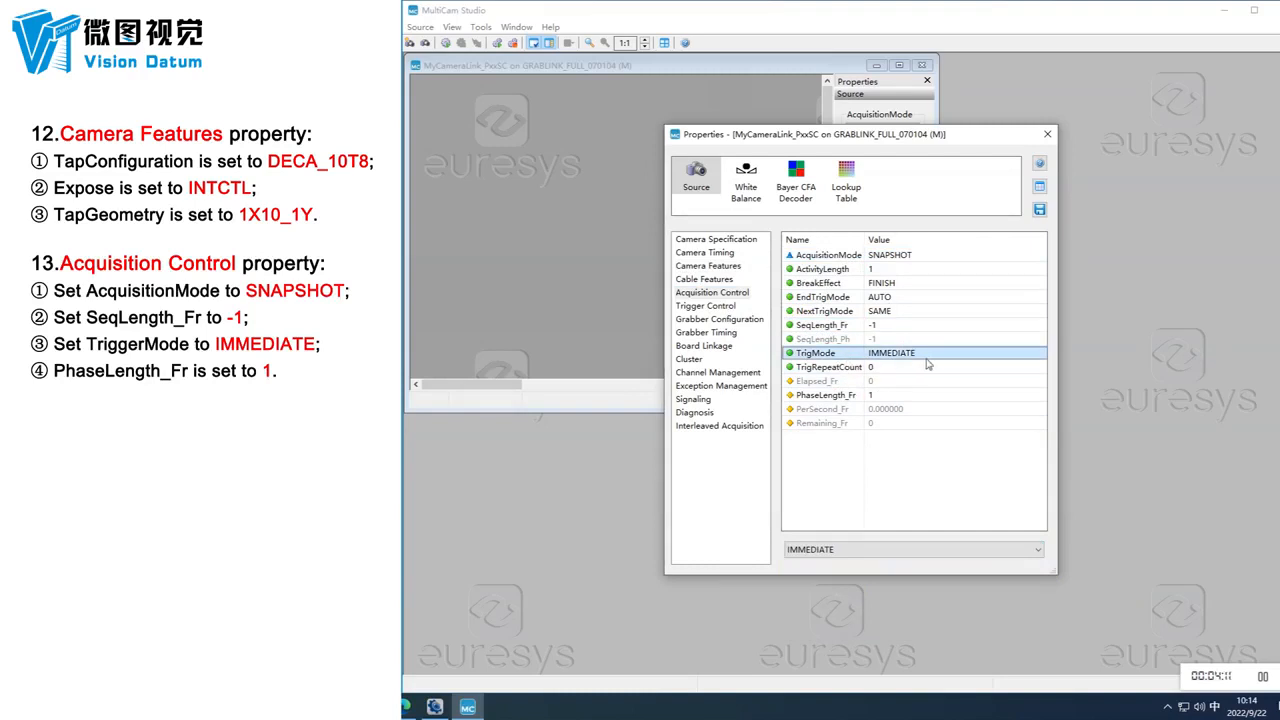
left_click(846, 396)
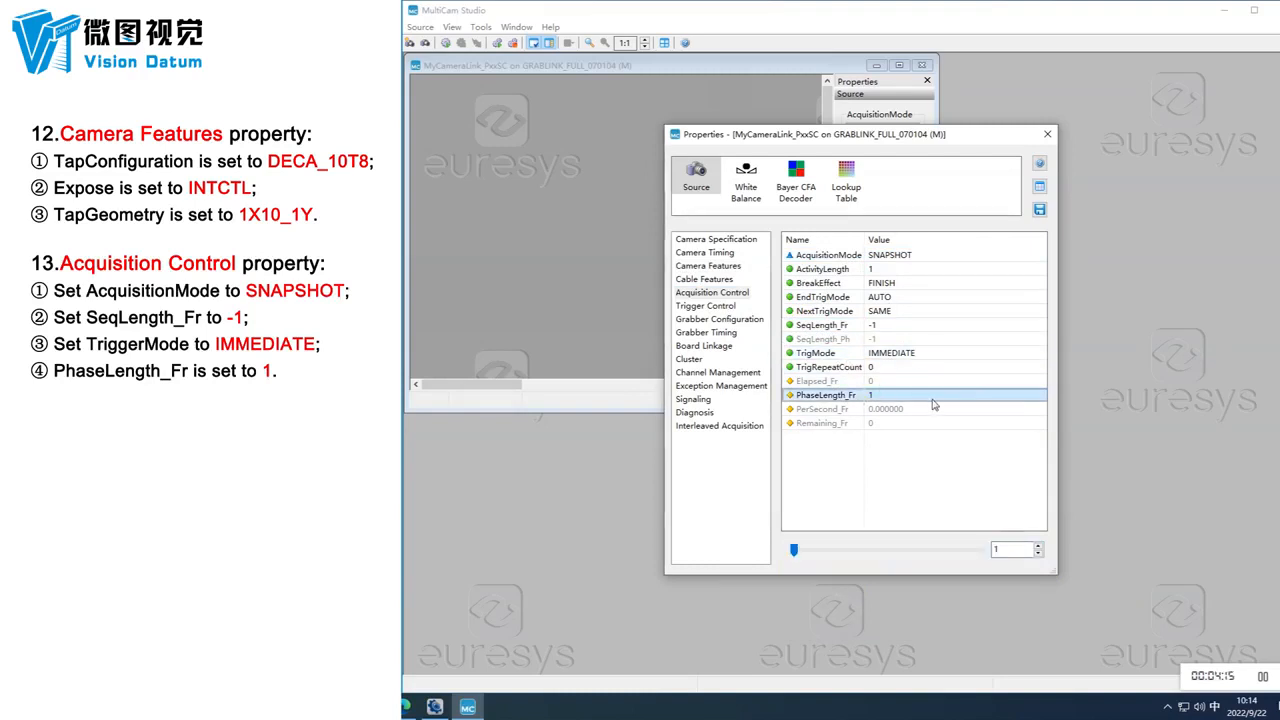
Step: Set AcqTimeout_ms to -1 in the Exception Management properties and close the source properties
left_click(746, 387)
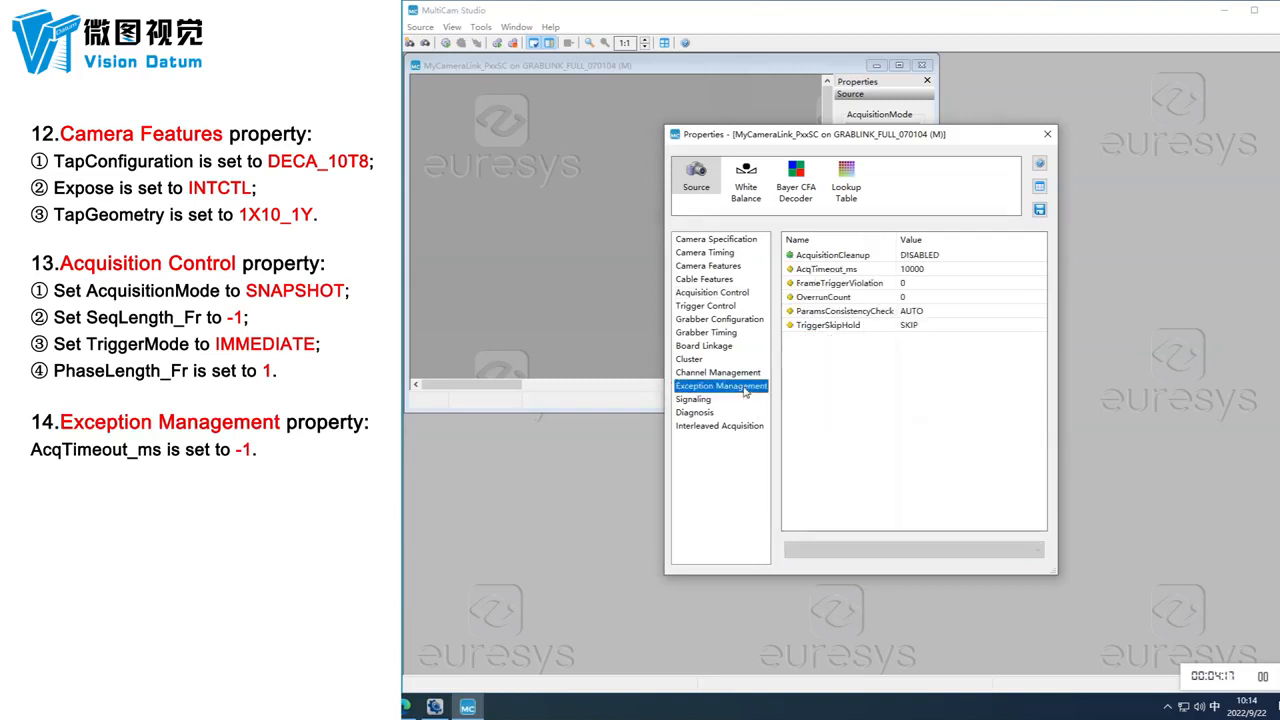
left_click(936, 271)
left_click_drag(834, 552, 758, 557)
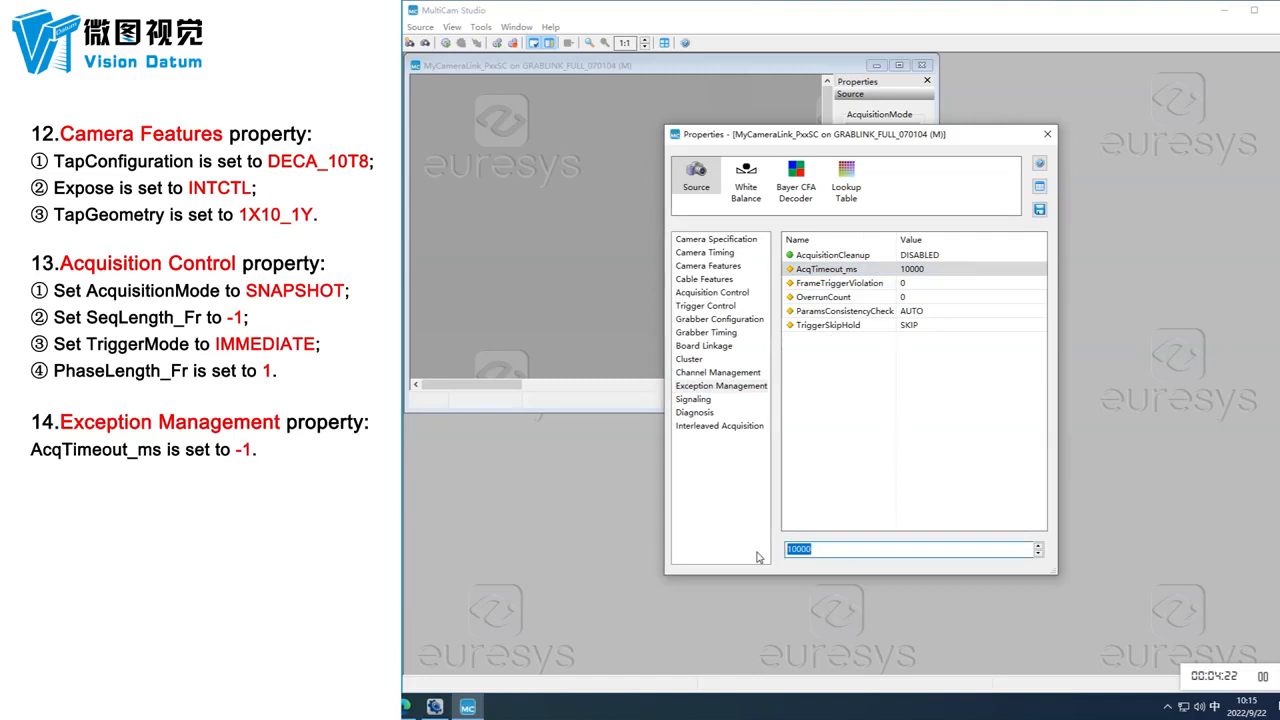
type("-1")
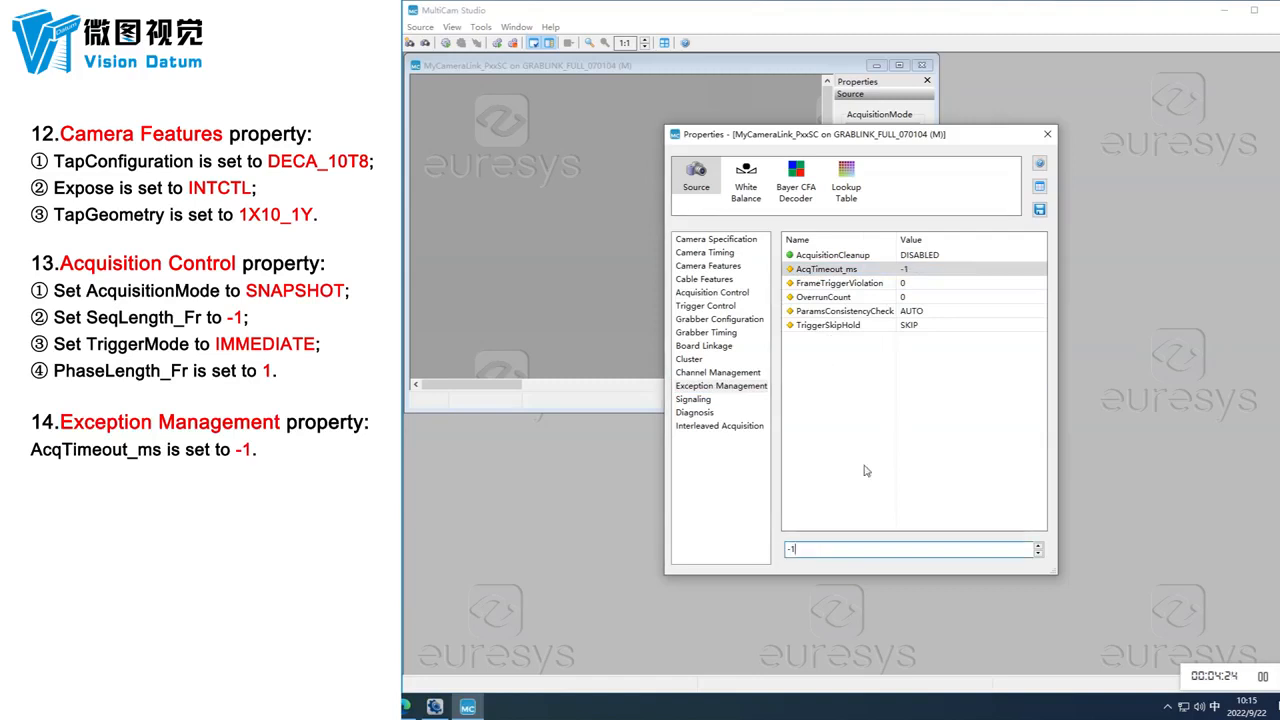
key("Return")
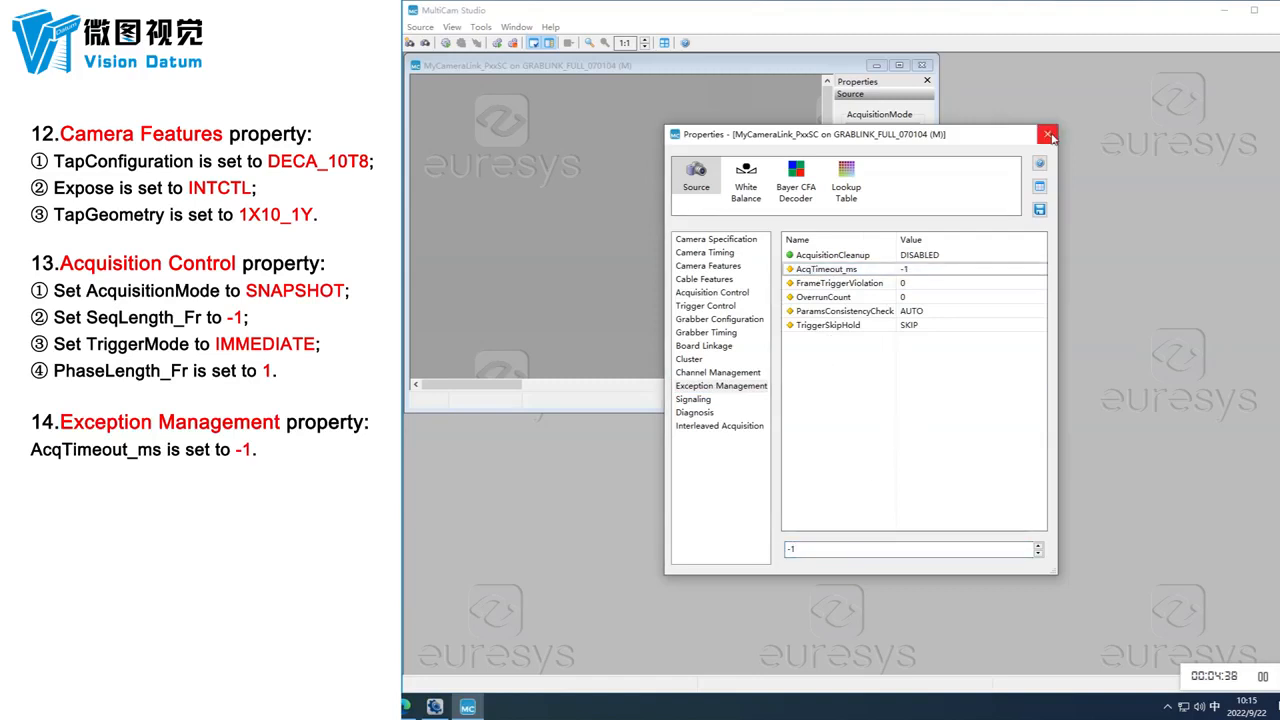
left_click(1048, 135)
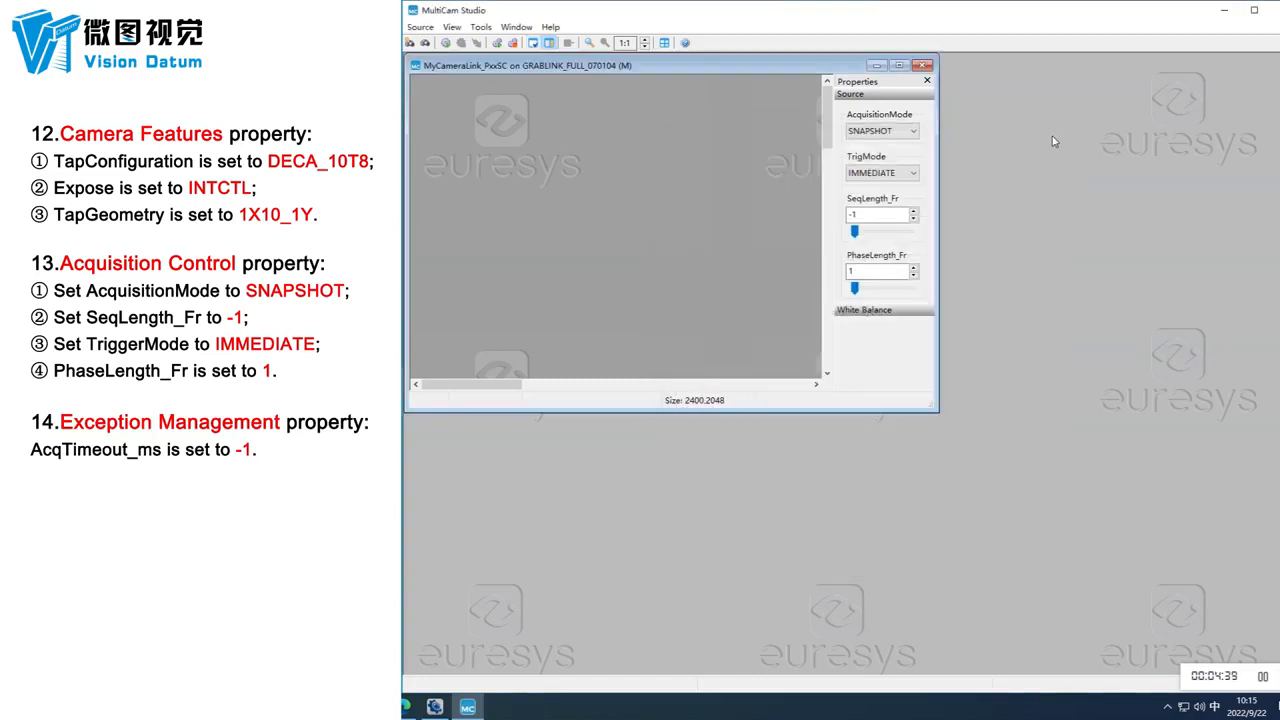
Step: Start live acquisition from the MyCameraLink_PxxSC source and enlarge its image window to nearly fill the workspace
left_click(446, 43)
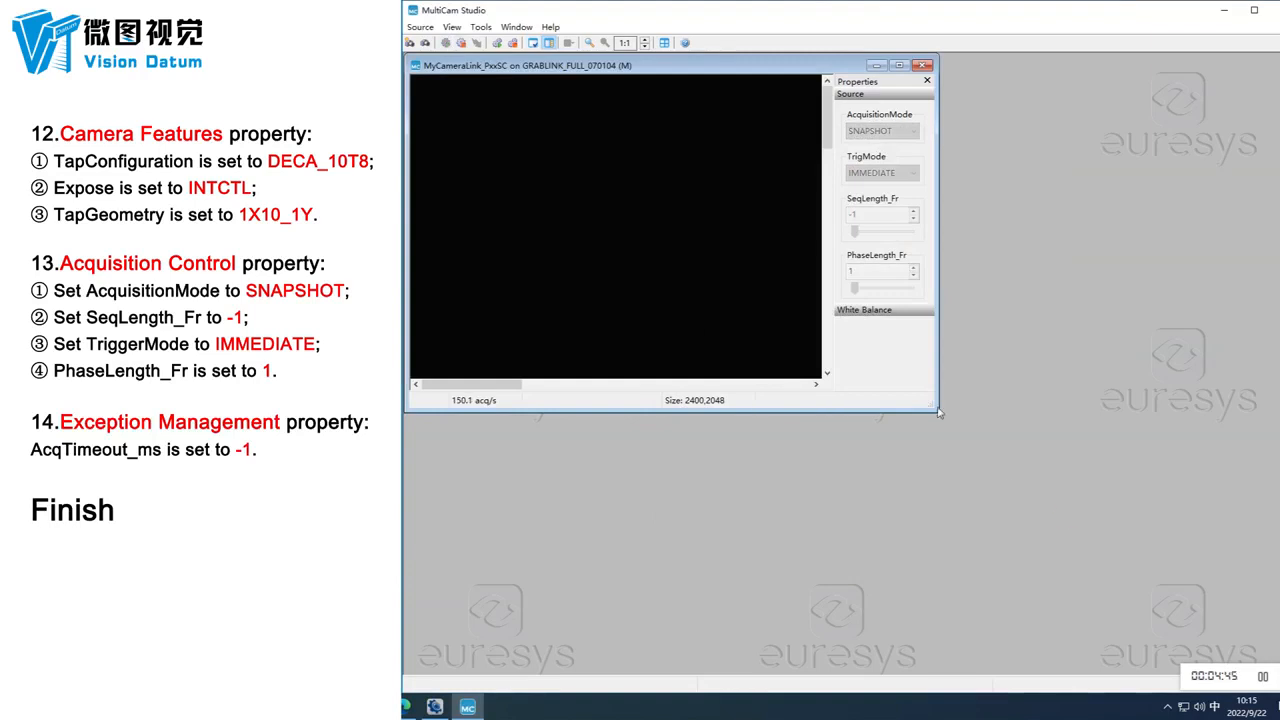
left_click_drag(940, 412, 1265, 628)
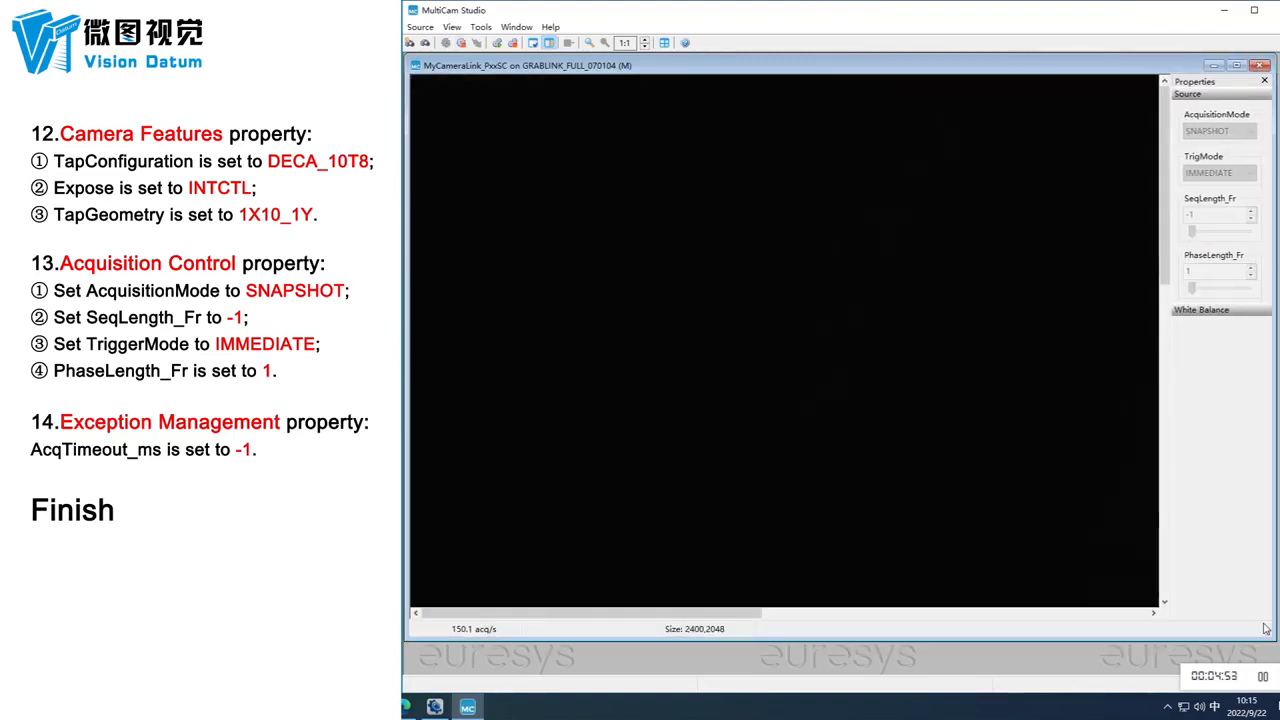